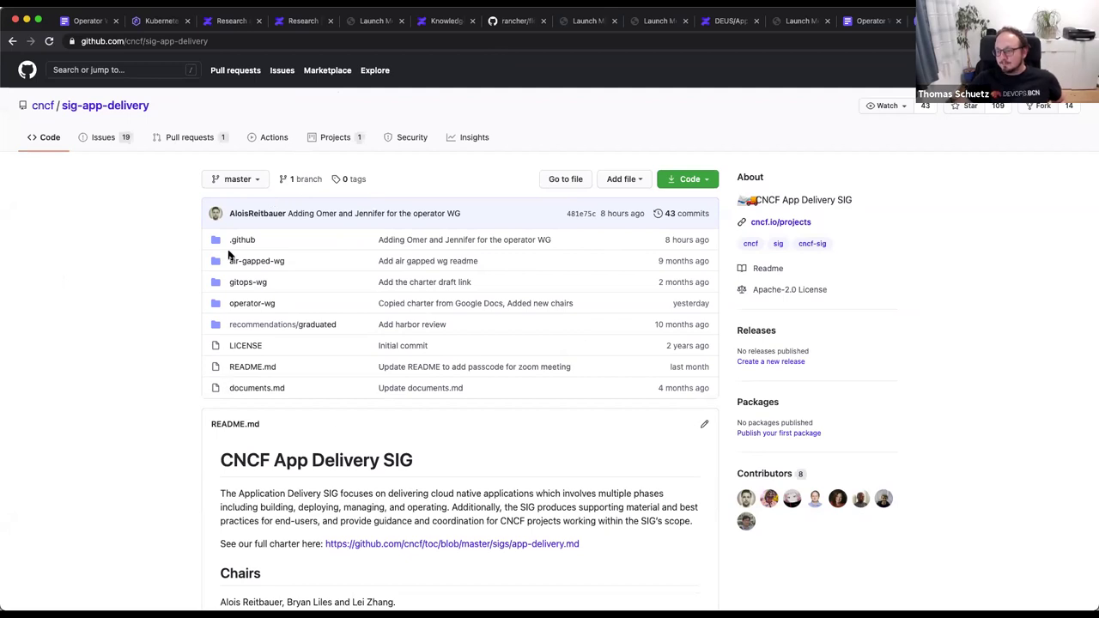
Look through the repository's open issues, view the "[Operator WG] Operator Frameworks for Kubernetes" issue and return to the issue list.
click(126, 142)
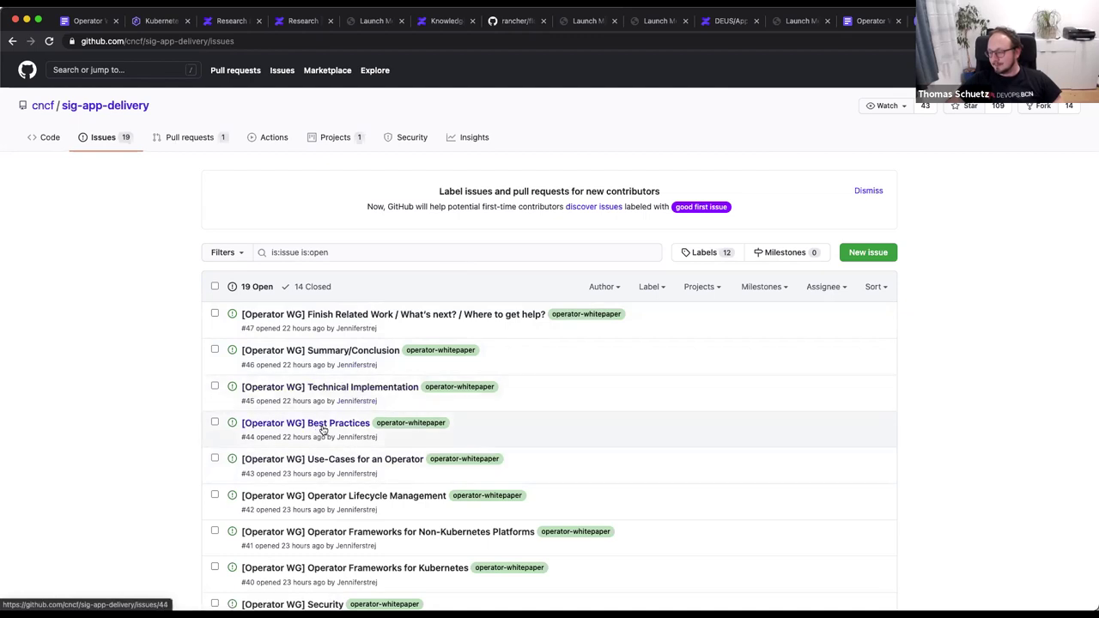
scroll(351, 506, down, 2)
click(360, 491)
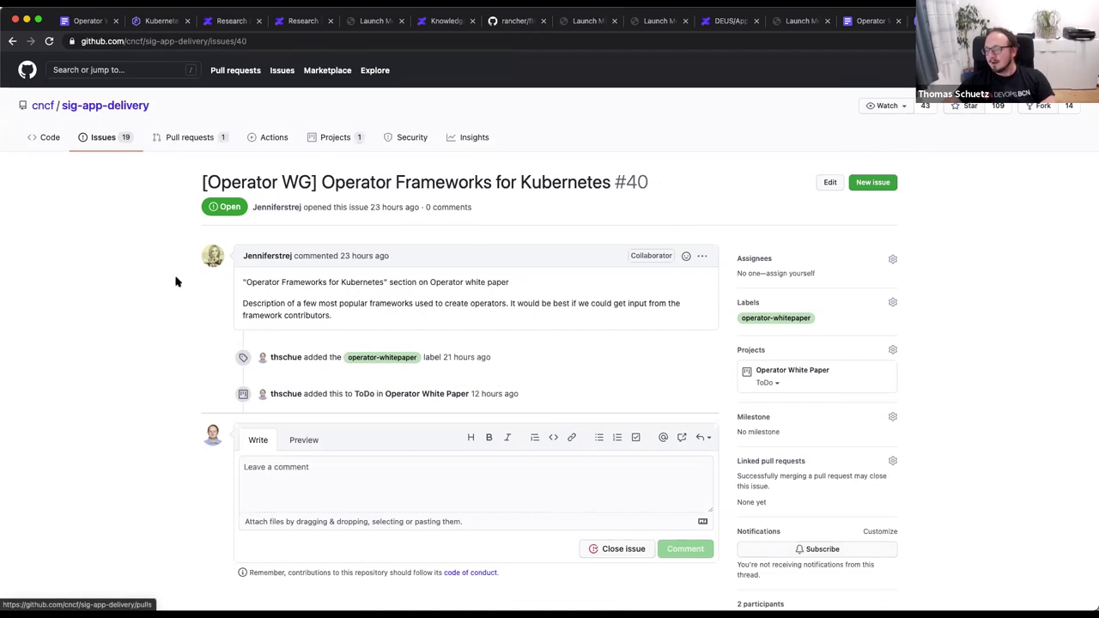
click(12, 41)
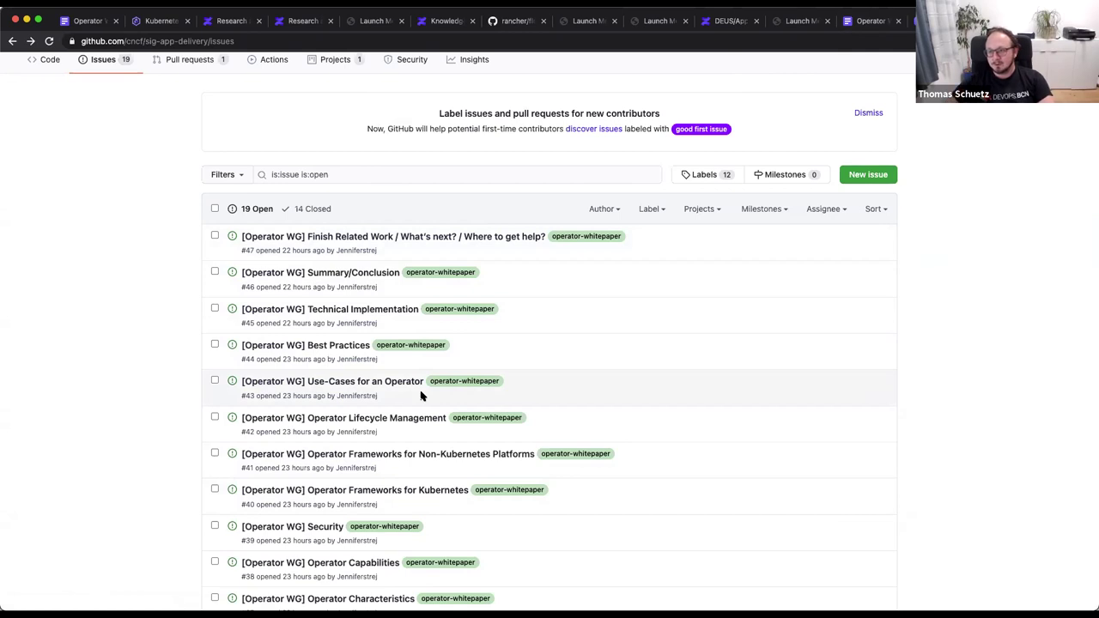
scroll(295, 230, up, 2)
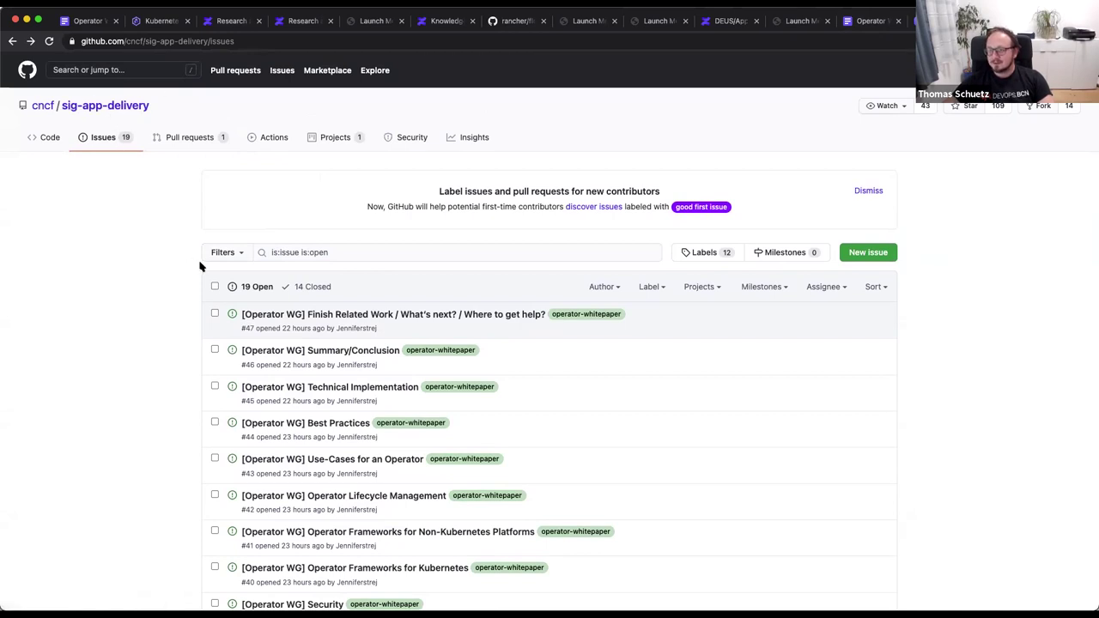
Open the Operator Whitepaper working document linked in the README of the repository's operator-wg folder.
click(101, 104)
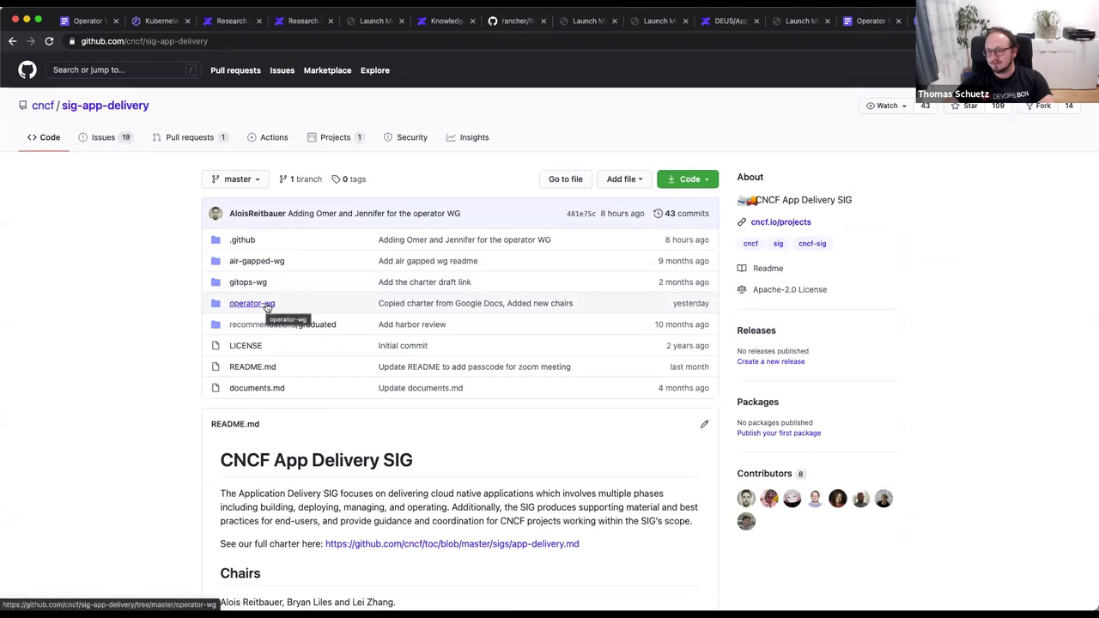
click(267, 305)
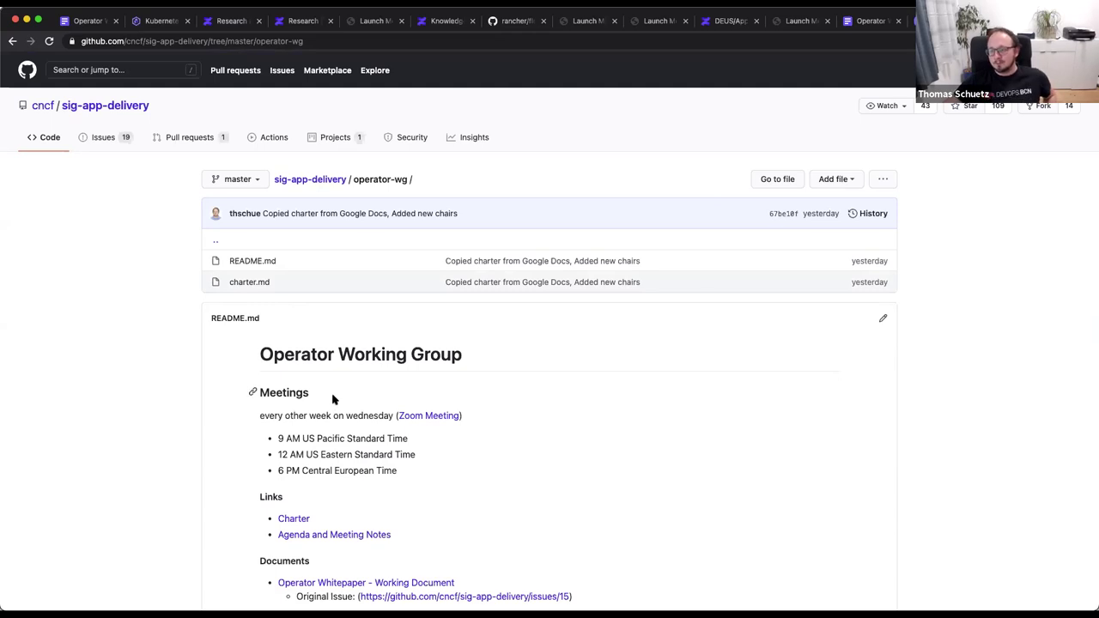
scroll(309, 463, down, 2)
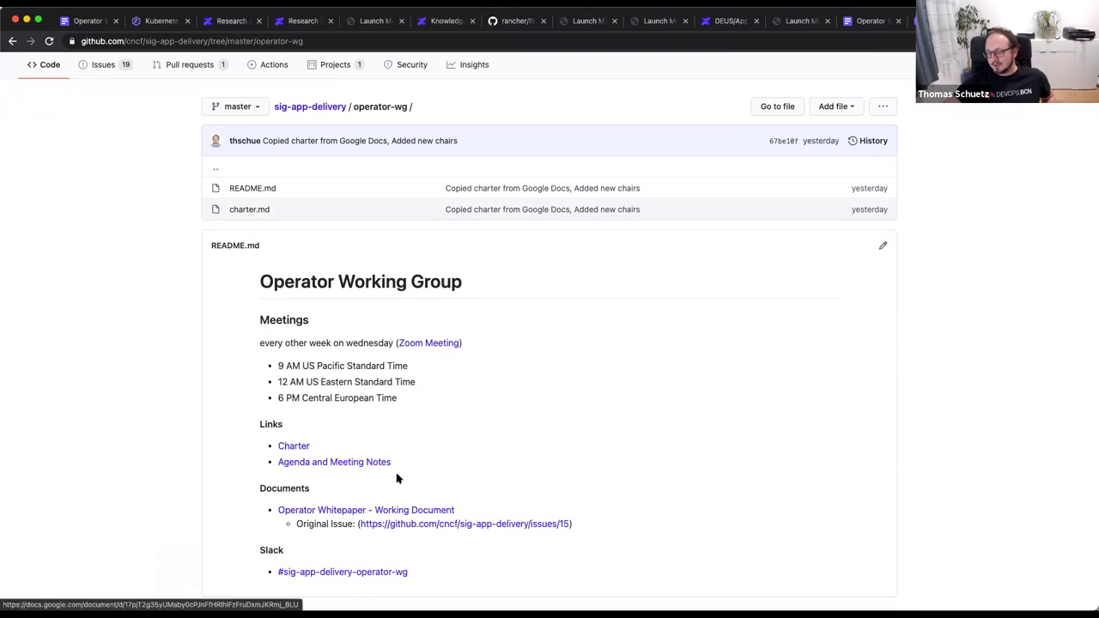
scroll(469, 474, down, 1)
scroll(469, 474, down, 2)
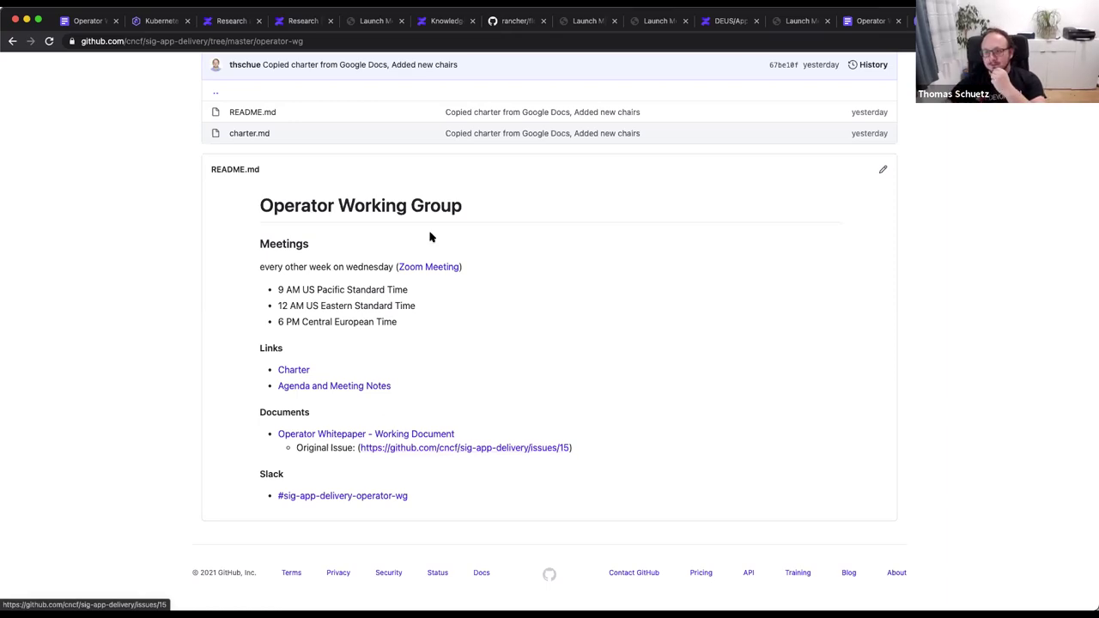
click(391, 435)
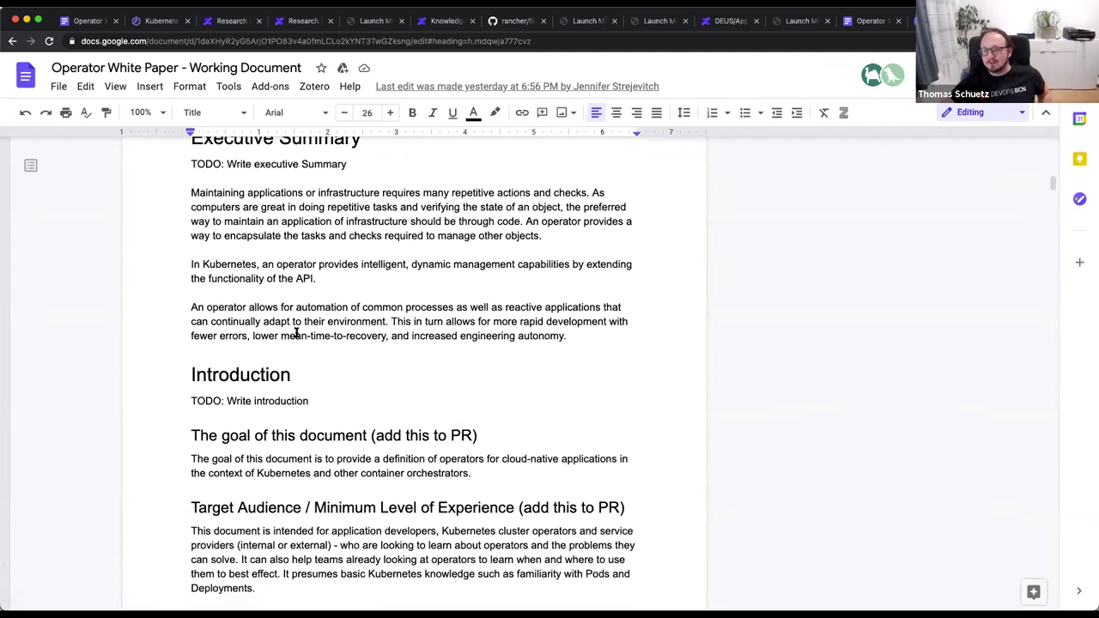
Review the white paper's Executive Summary, Introduction and Foundation sections, including the parts marked "add this to PR".
scroll(332, 298, down, 1)
scroll(332, 298, down, 5)
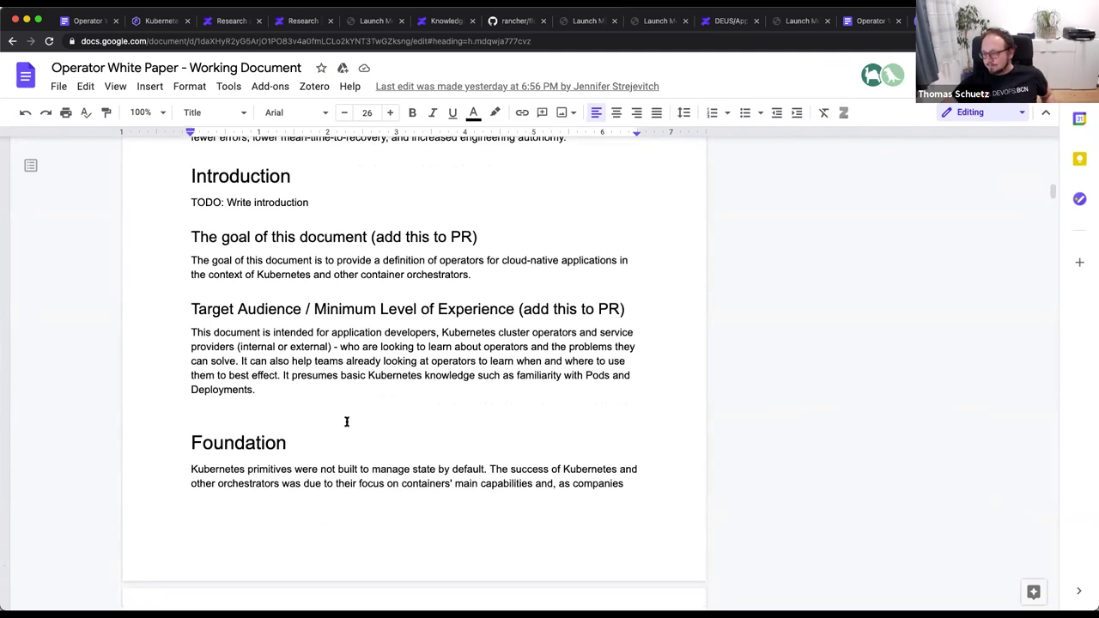
scroll(375, 434, up, 1)
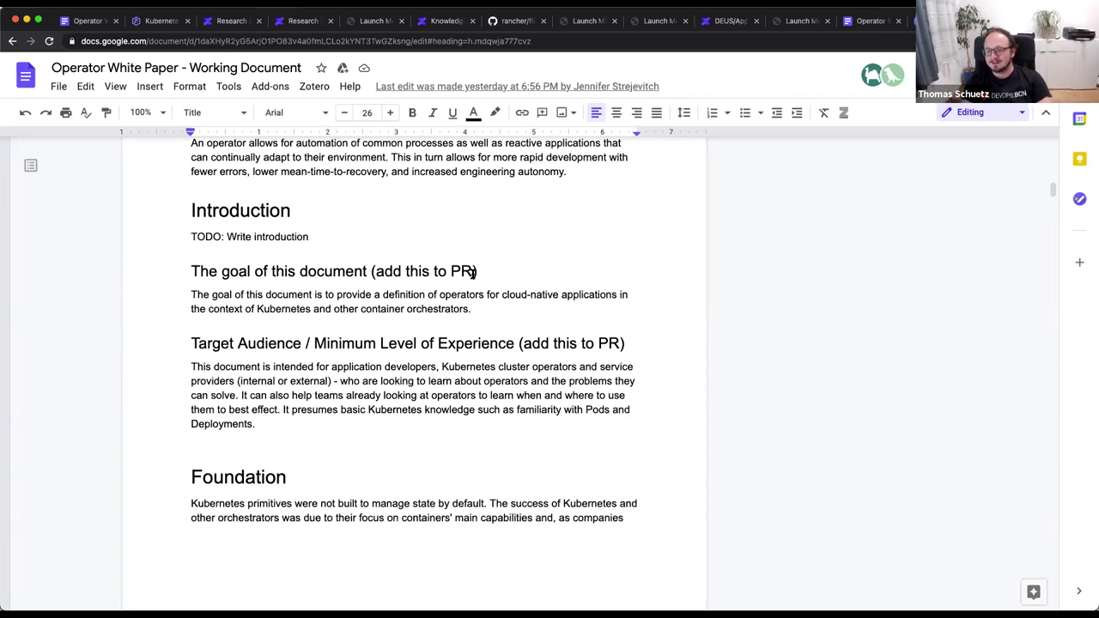
scroll(397, 399, down, 5)
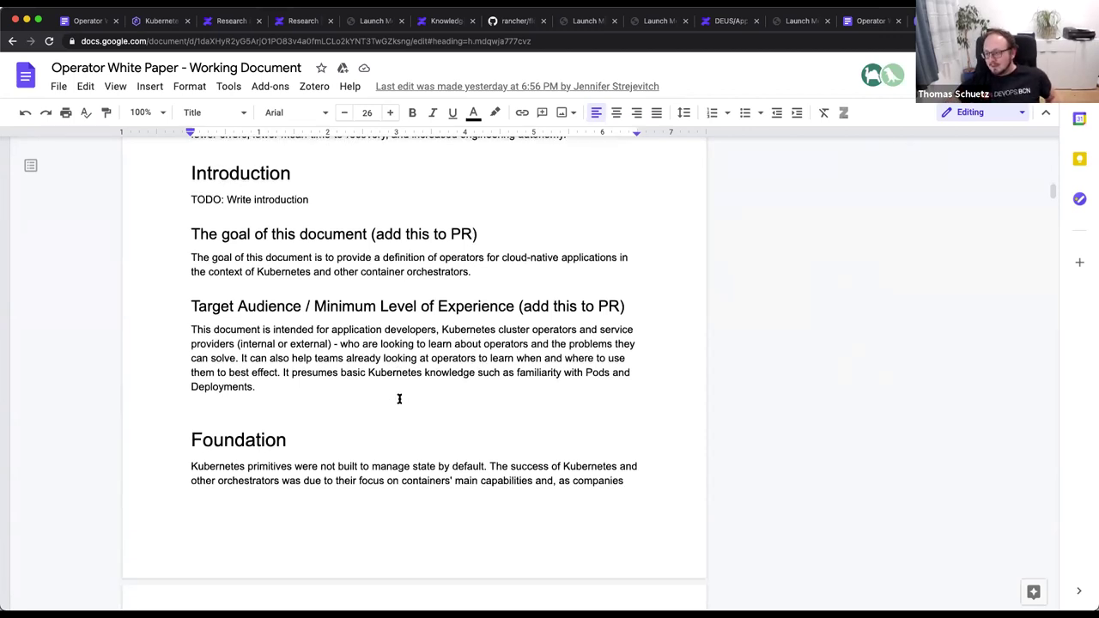
scroll(399, 398, down, 1)
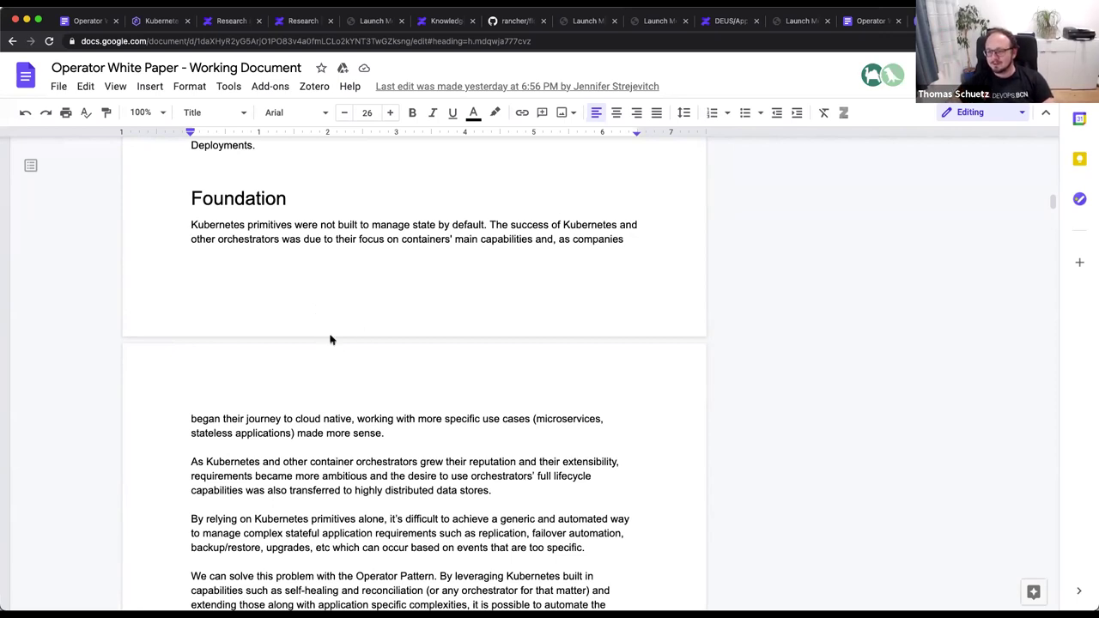
scroll(353, 438, down, 10)
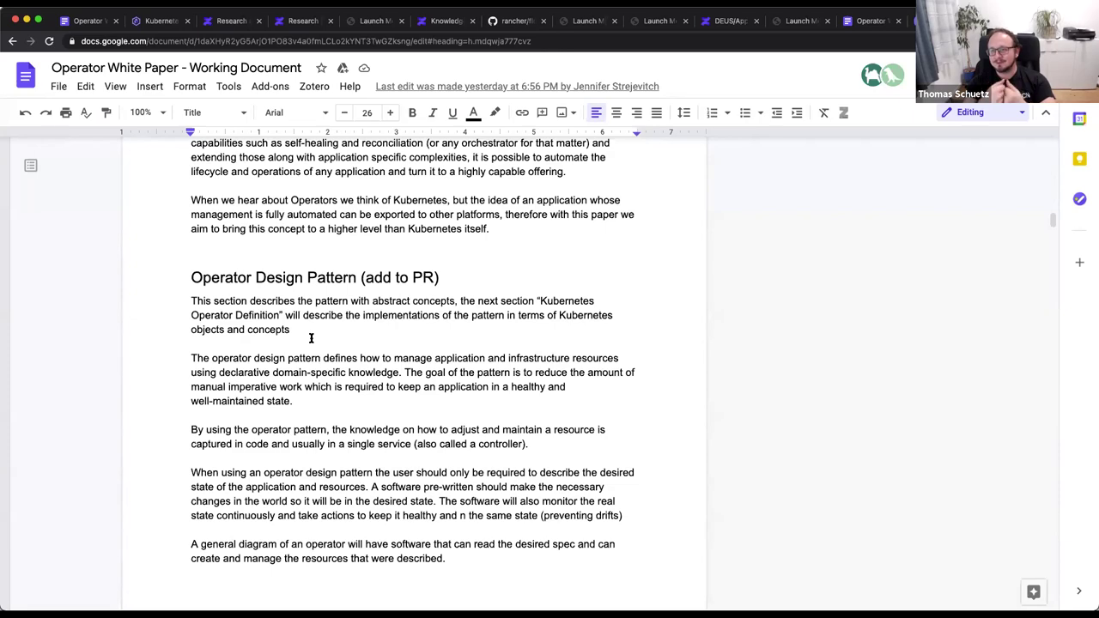
Read from the Operator Design Pattern section and its diagram through Operator Characteristics to the Kubernetes Operator Components heading.
scroll(408, 364, down, 10)
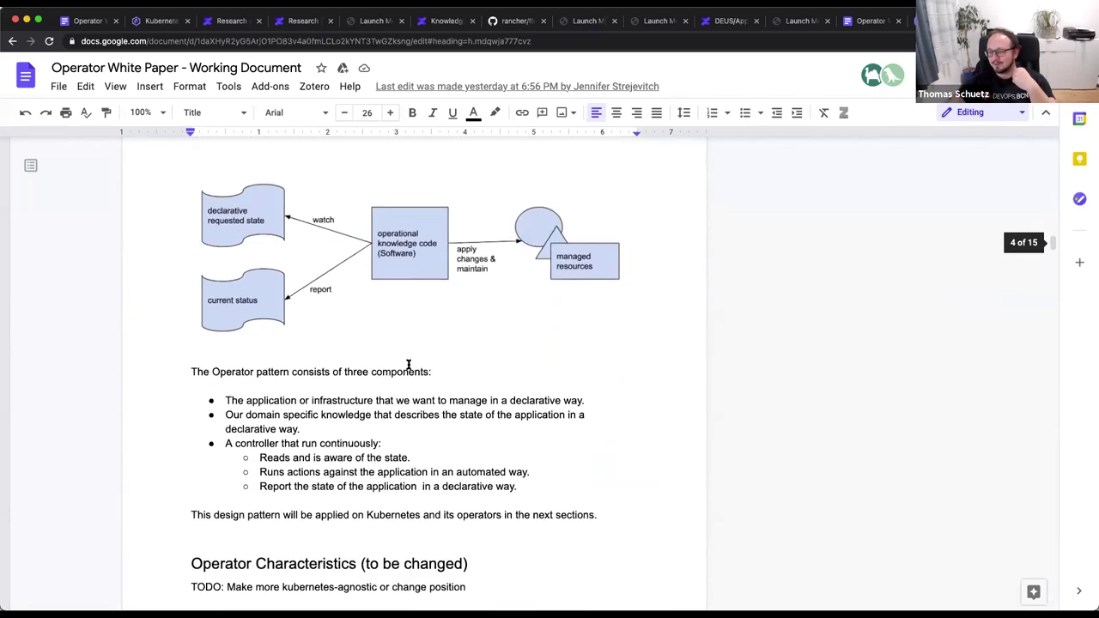
scroll(408, 364, down, 2)
scroll(409, 364, down, 10)
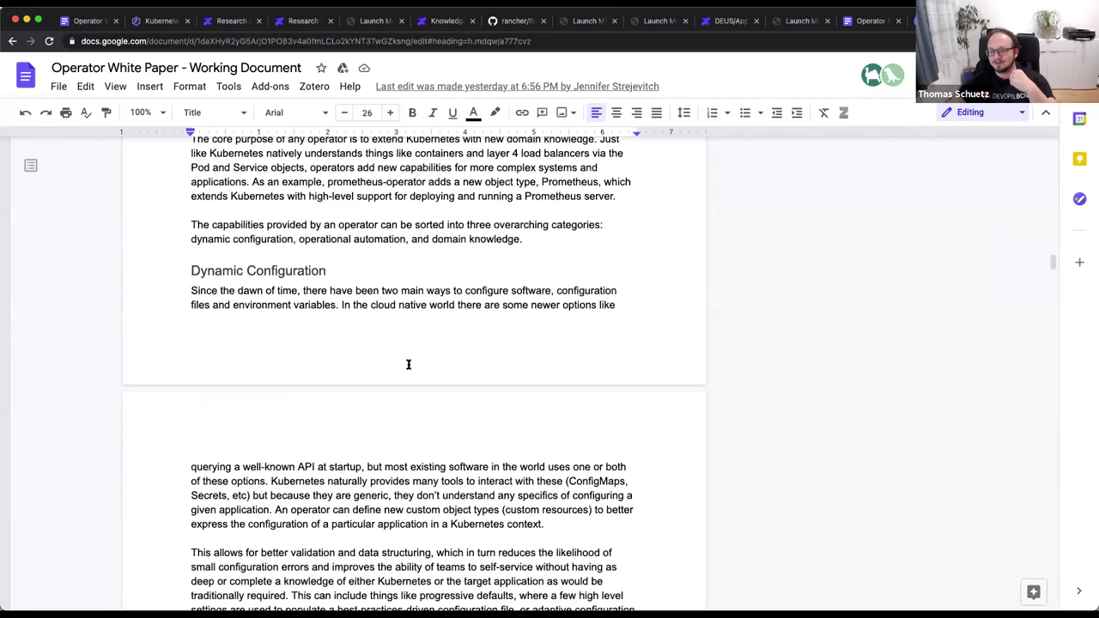
scroll(408, 364, down, 4)
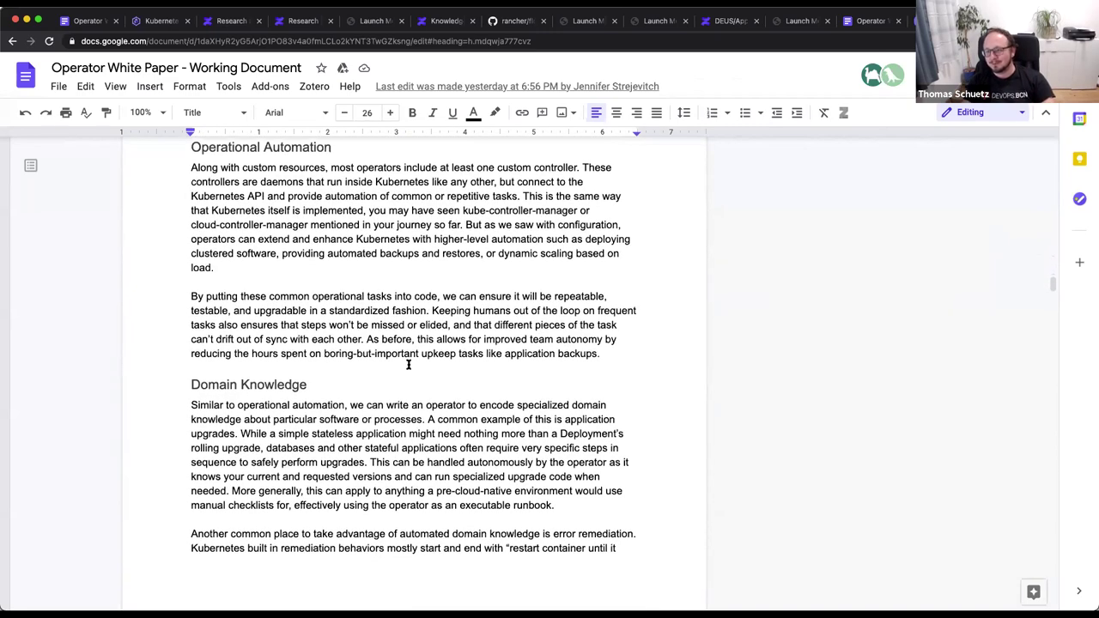
scroll(409, 364, down, 12)
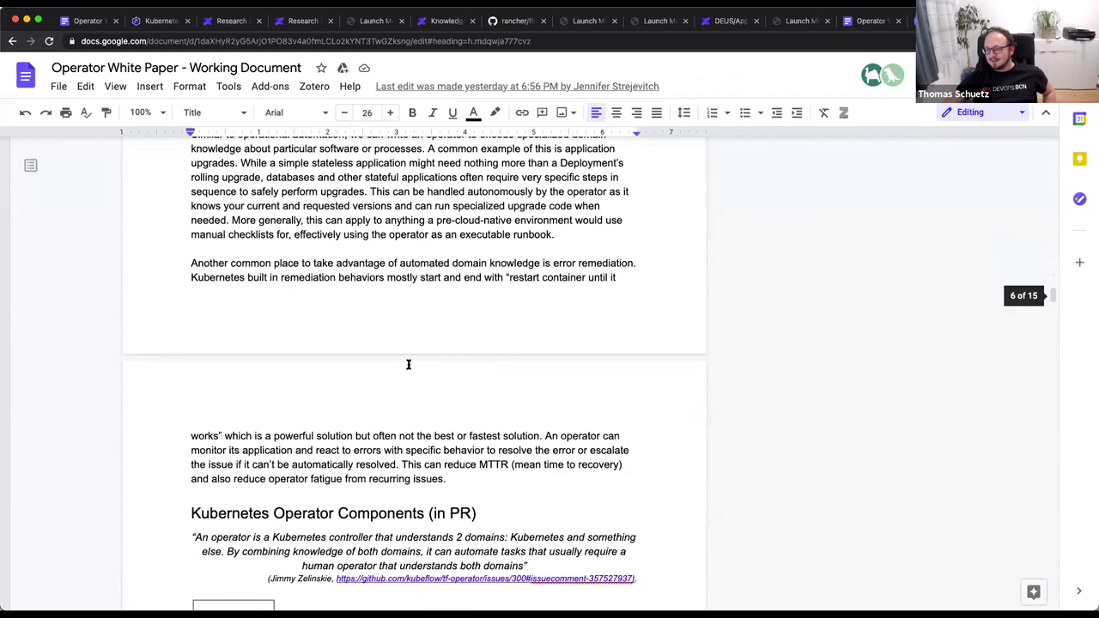
scroll(409, 364, down, 4)
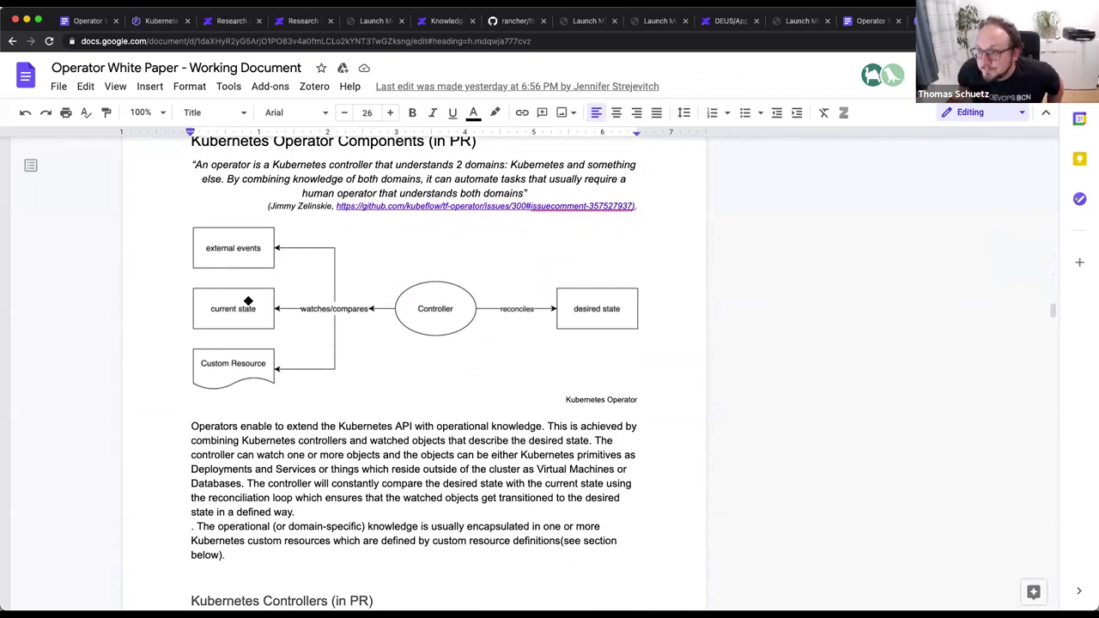
Examine the Kubernetes Operator Components diagram, the controller and custom resource sections, and the example resource definition.
scroll(558, 376, down, 5)
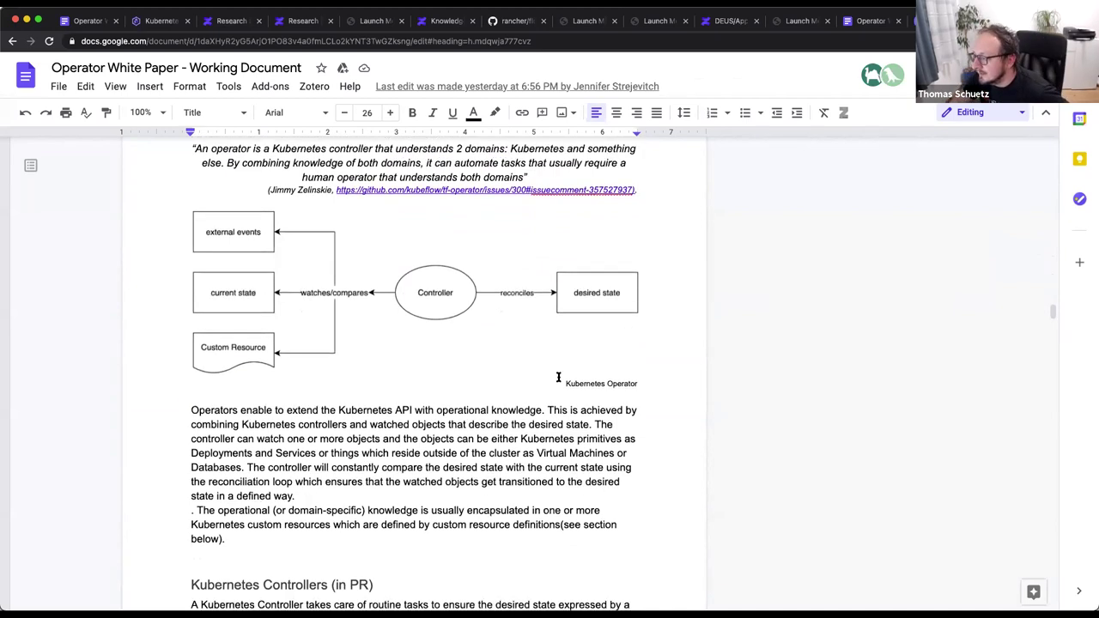
scroll(558, 376, down, 5)
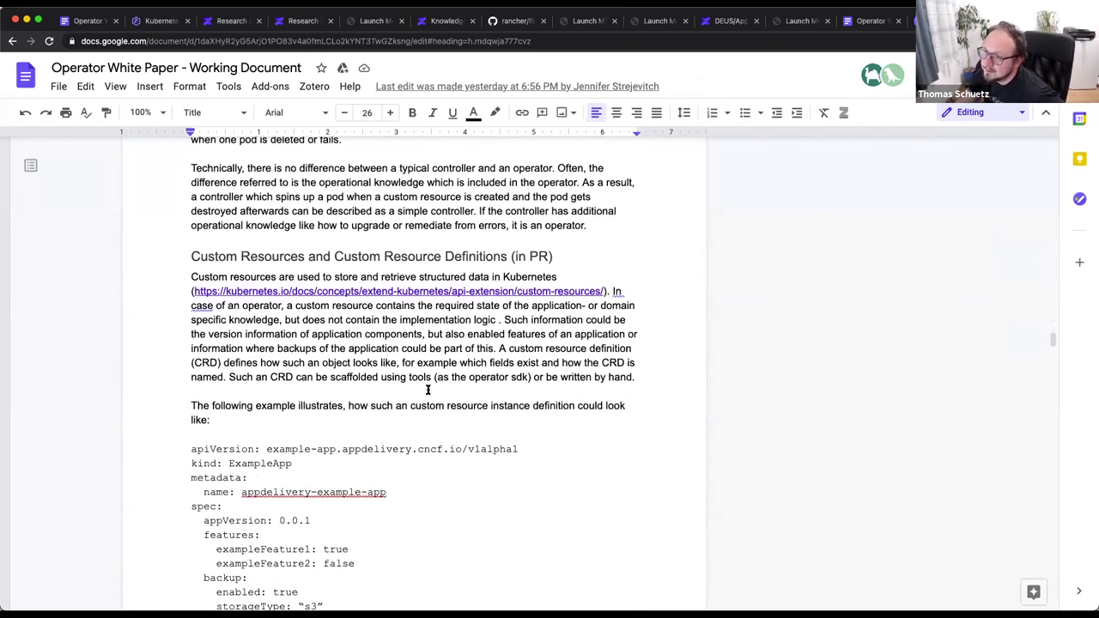
scroll(428, 388, down, 1)
scroll(428, 389, down, 10)
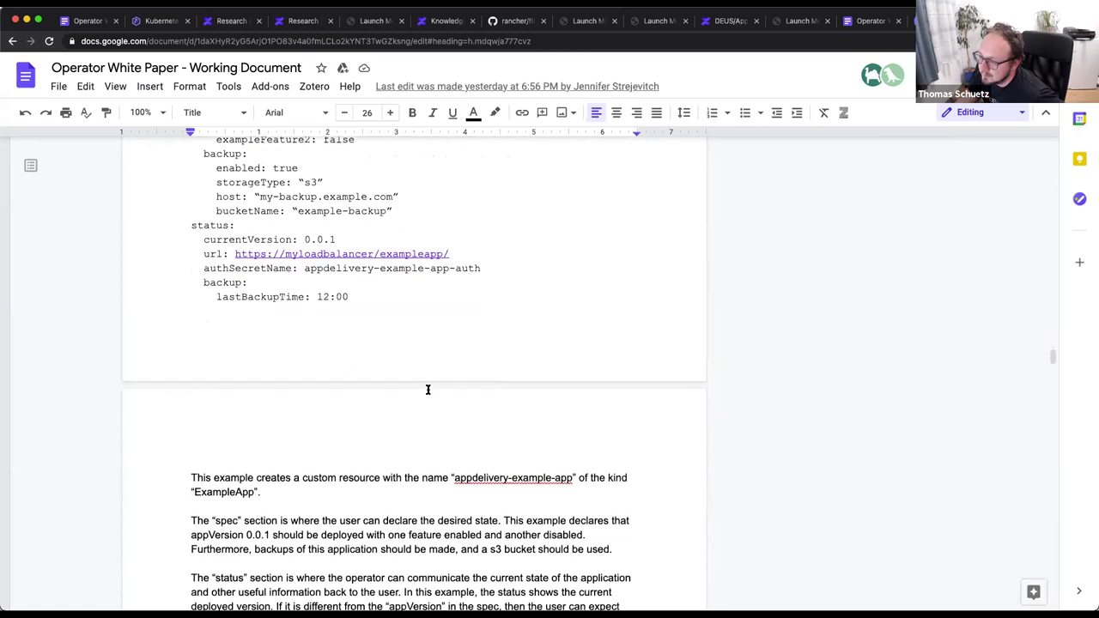
scroll(428, 388, down, 4)
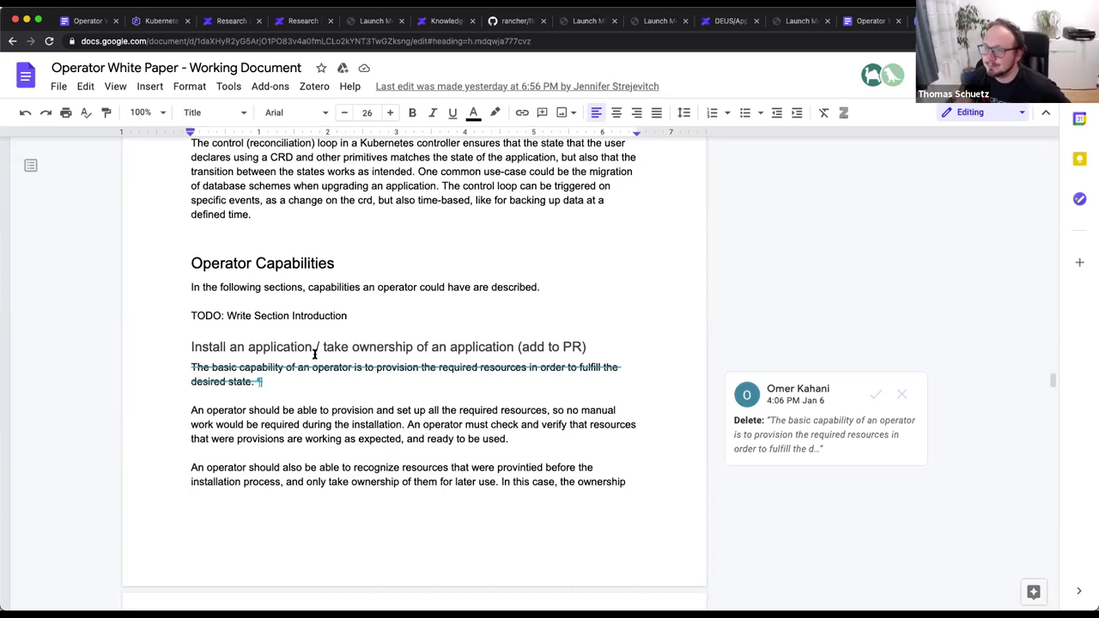
Check the Operator Capabilities subsections on installing, upgrading, backup and recovery, including their suggested edits and comments.
scroll(361, 392, down, 10)
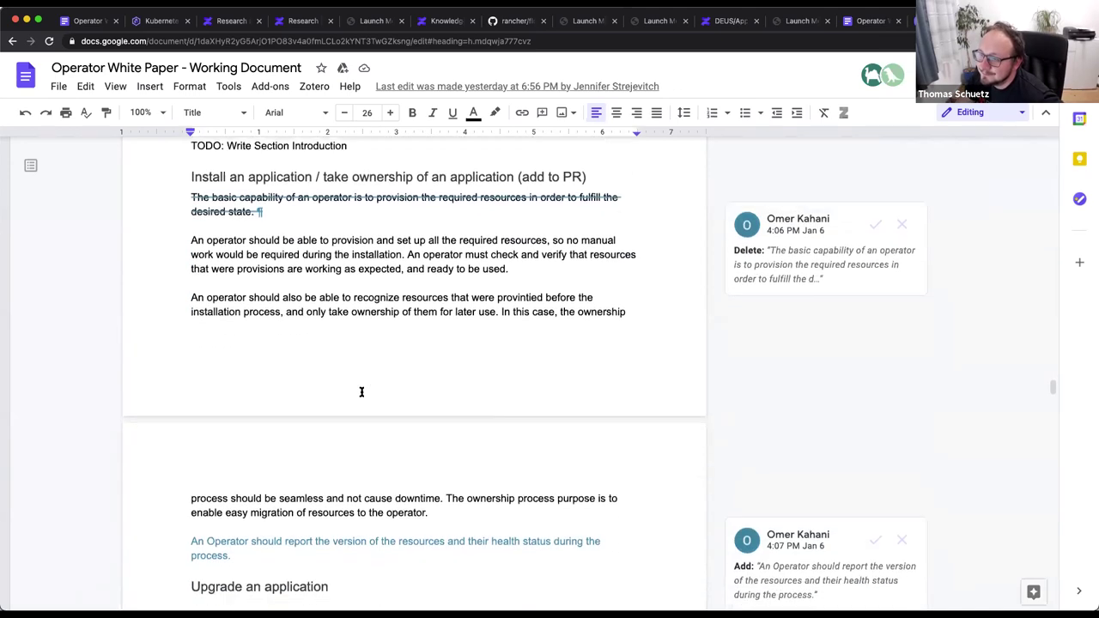
scroll(358, 375, down, 3)
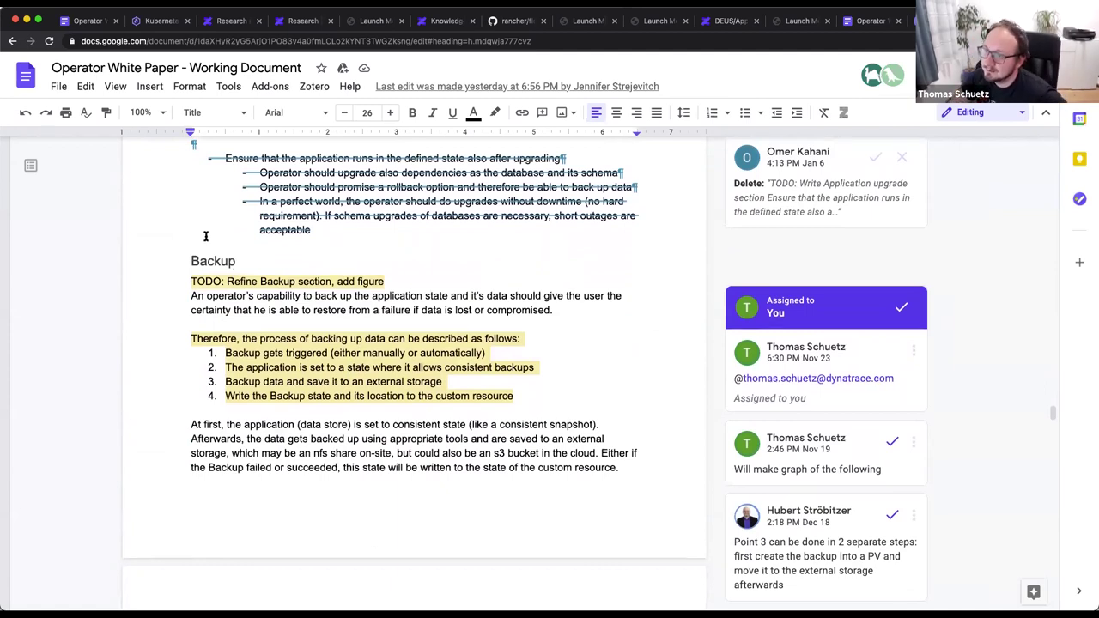
scroll(307, 409, down, 8)
scroll(307, 410, down, 3)
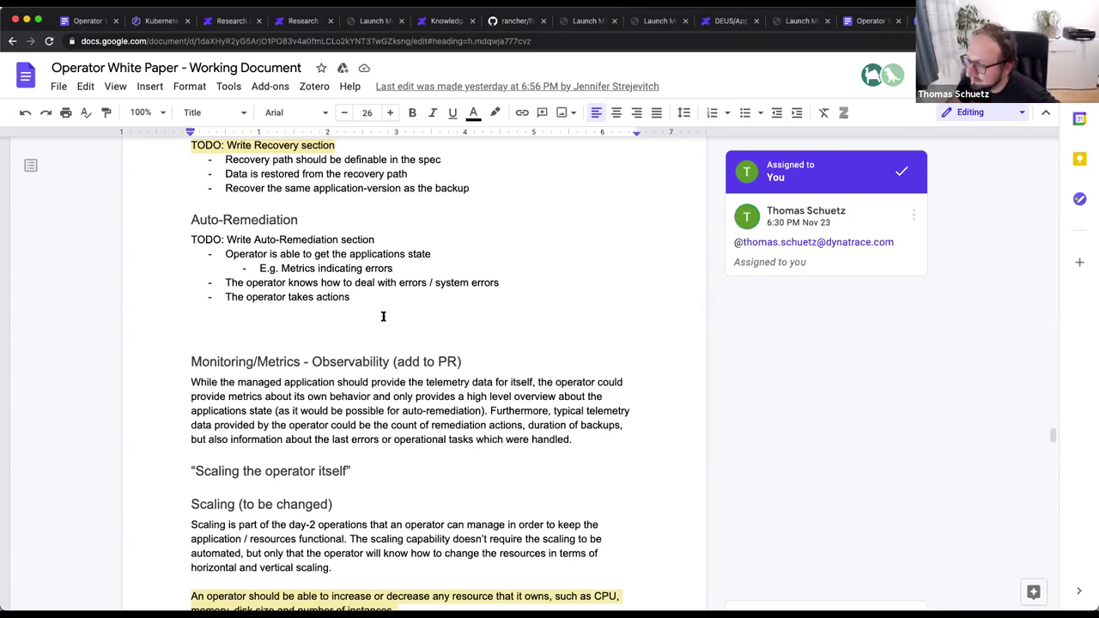
Review the Auto-Remediation, Monitoring/Metrics, Scaling and Auto-Scaling sections along with the reviewer comments on scaling.
scroll(361, 383, down, 1)
scroll(361, 382, down, 3)
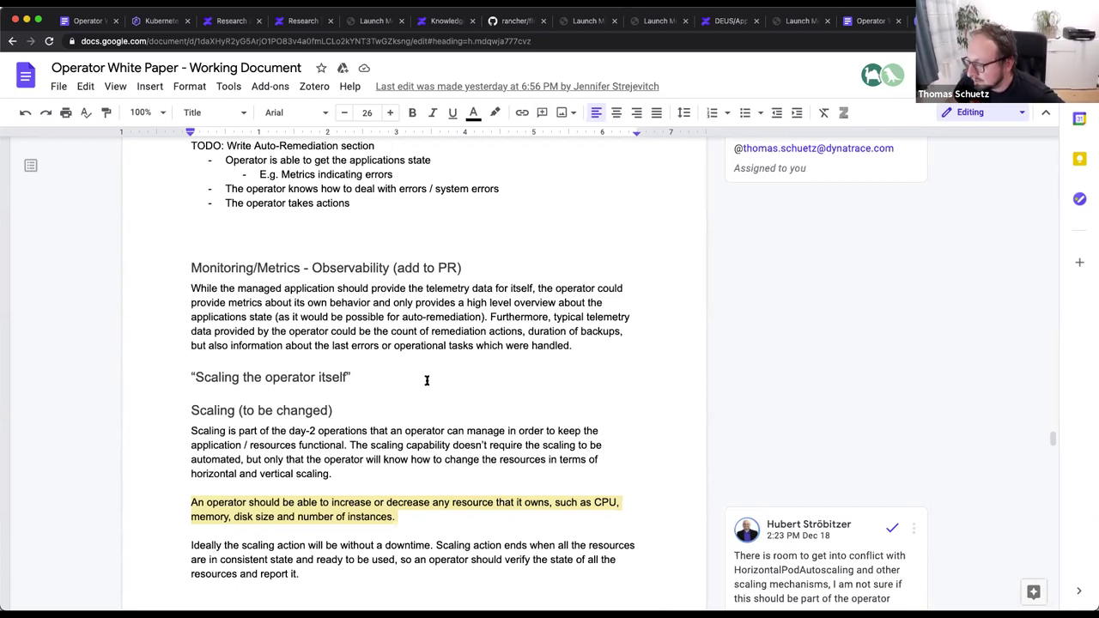
scroll(414, 397, down, 3)
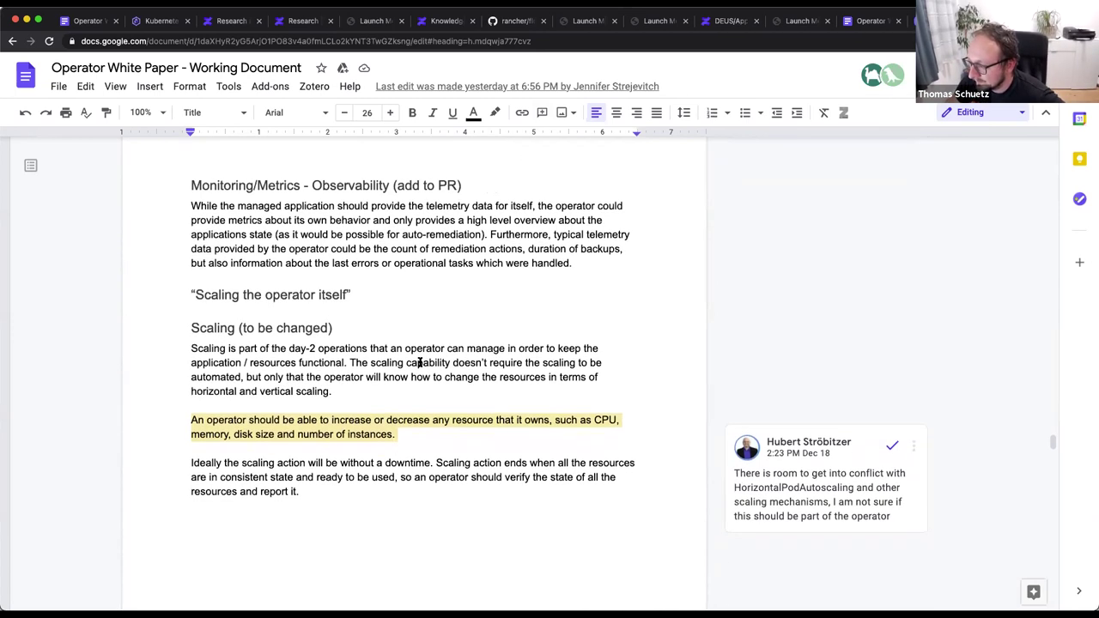
scroll(421, 313, down, 3)
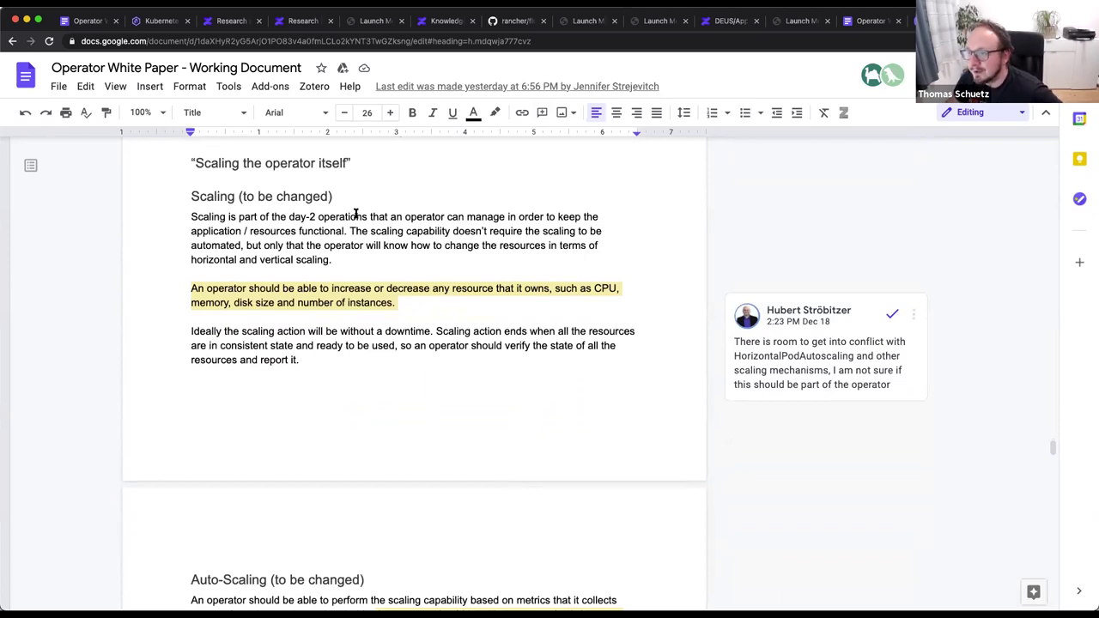
scroll(352, 267, down, 1)
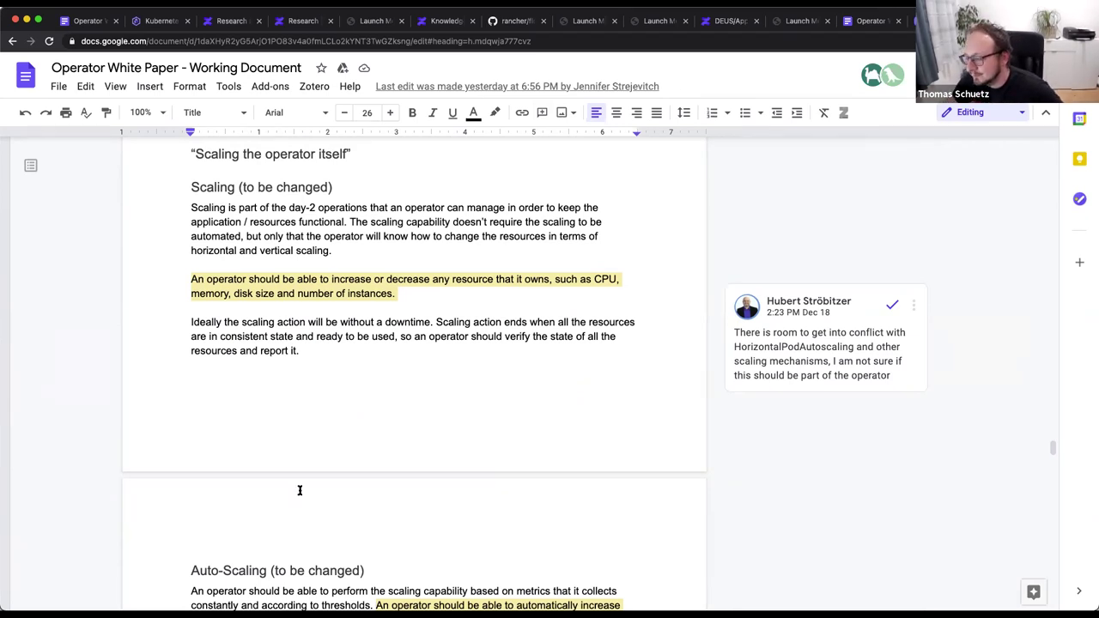
scroll(159, 424, down, 4)
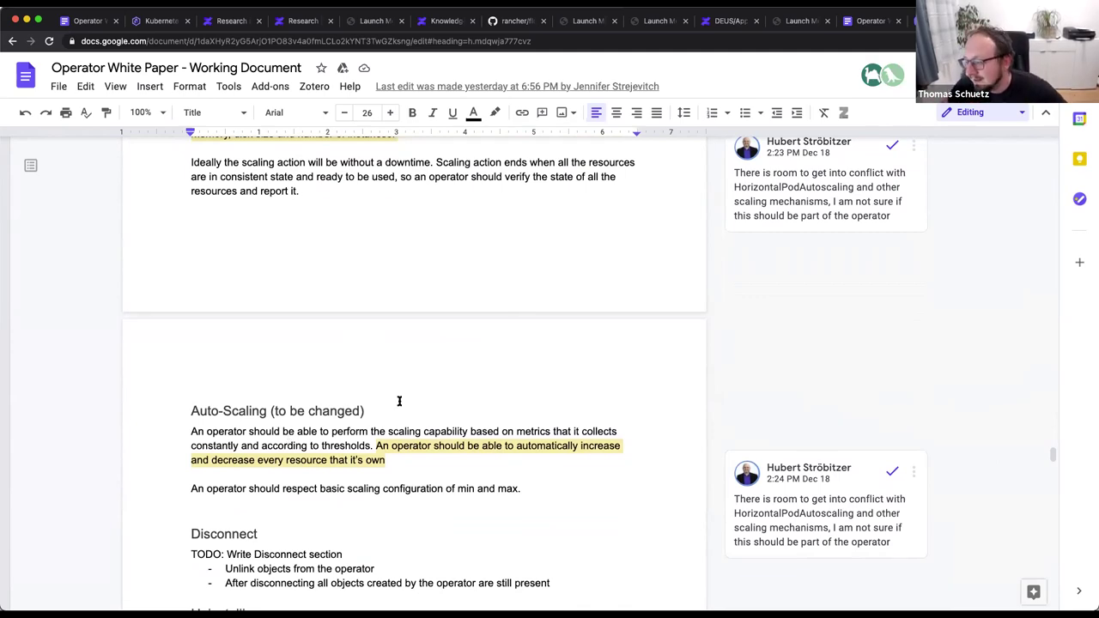
scroll(399, 401, down, 6)
scroll(399, 401, up, 10)
scroll(375, 404, down, 1)
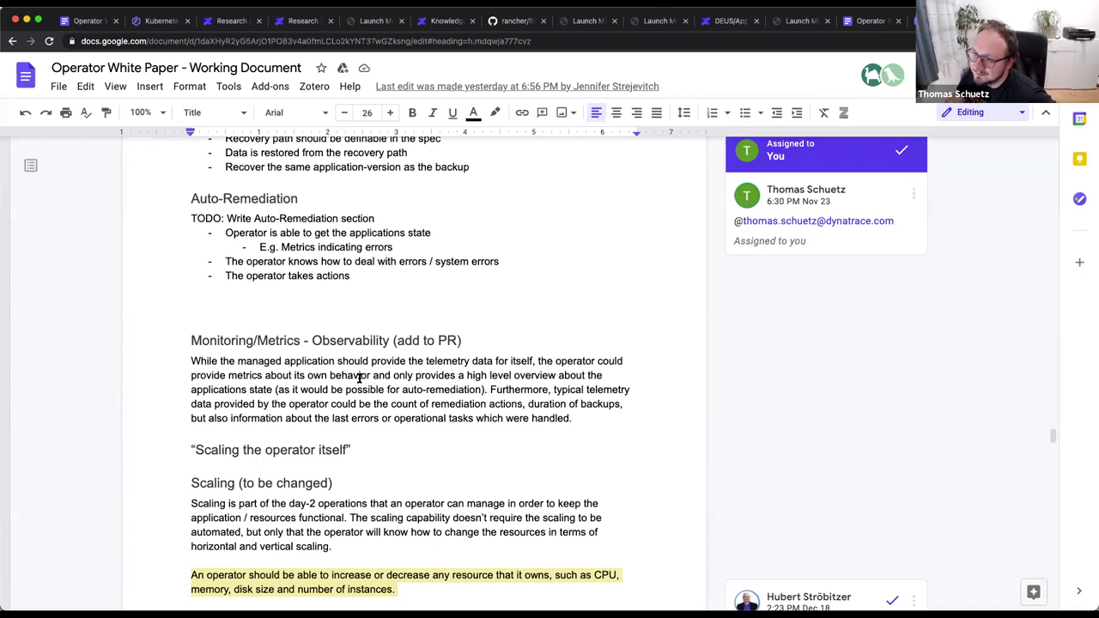
scroll(359, 377, down, 10)
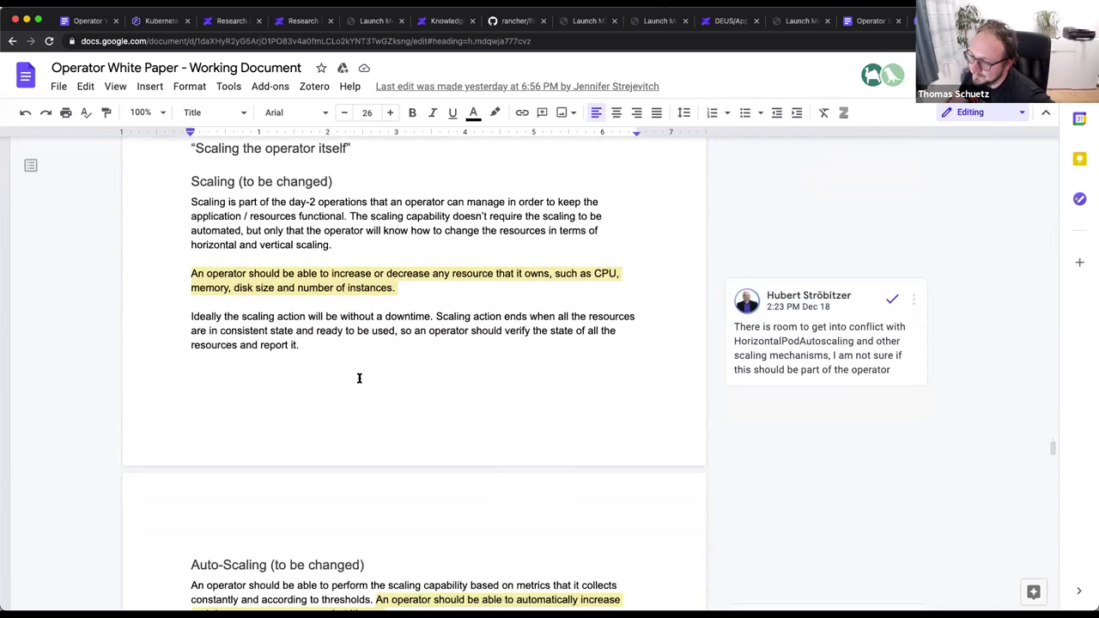
Review the Disconnect, Uninstalling and Auto-Configuration Tuning sections, along with Security and Risks, its three areas and its comments.
scroll(359, 378, down, 5)
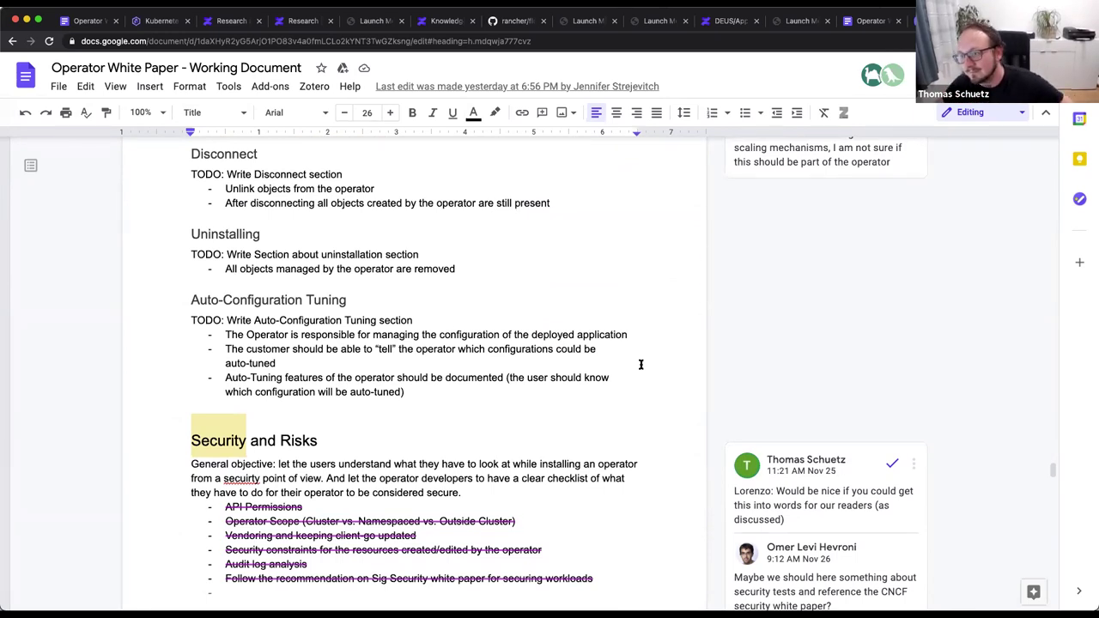
scroll(311, 454, down, 5)
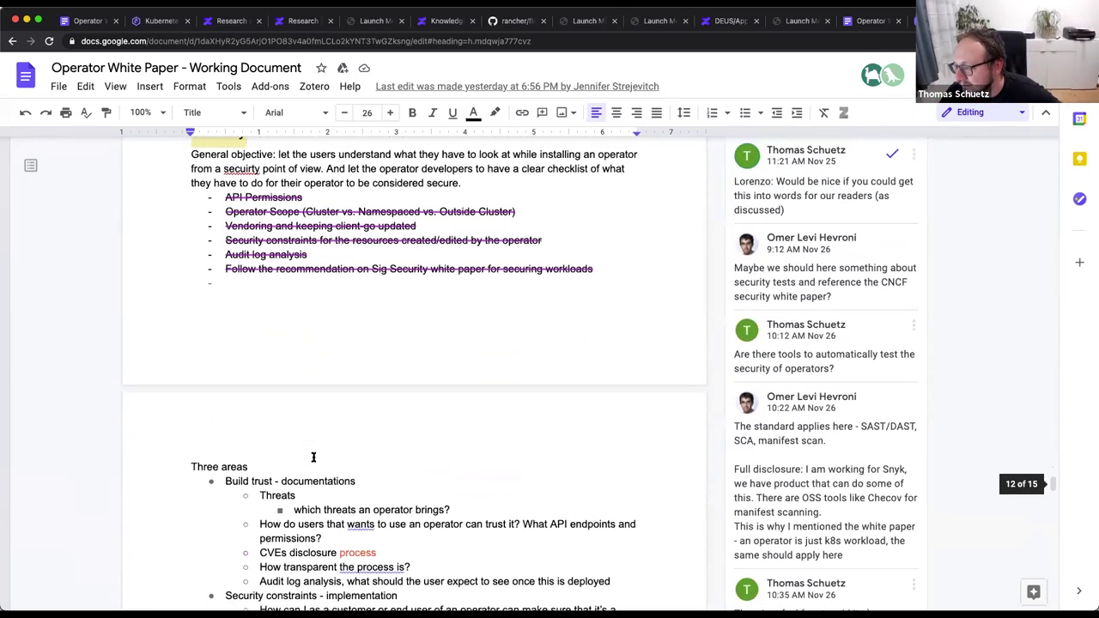
scroll(313, 457, up, 1)
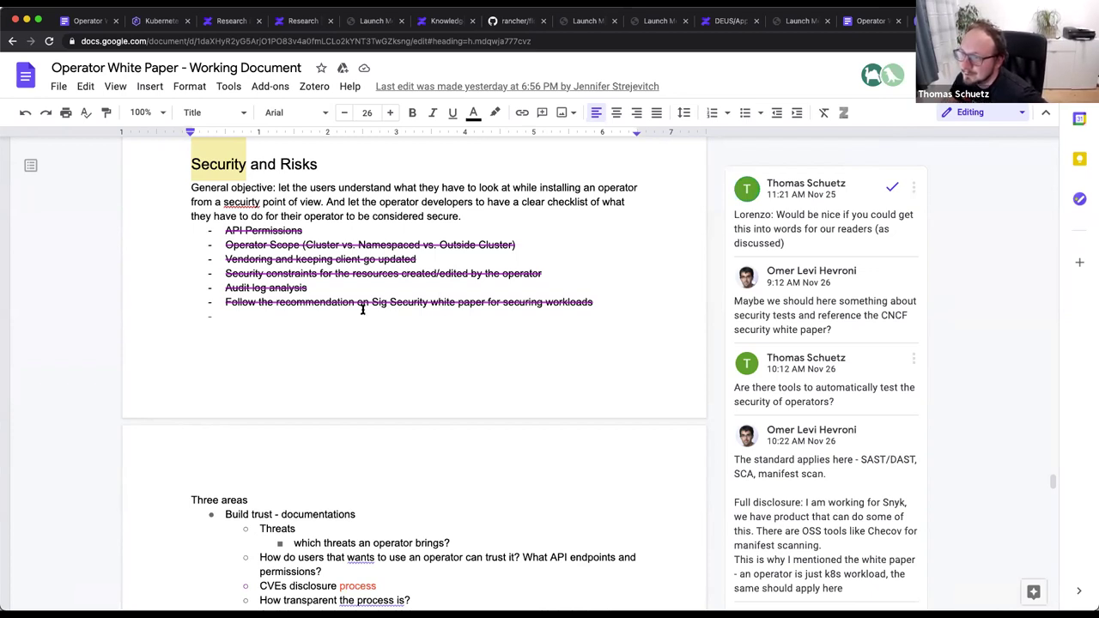
scroll(313, 324, down, 1)
scroll(313, 323, down, 5)
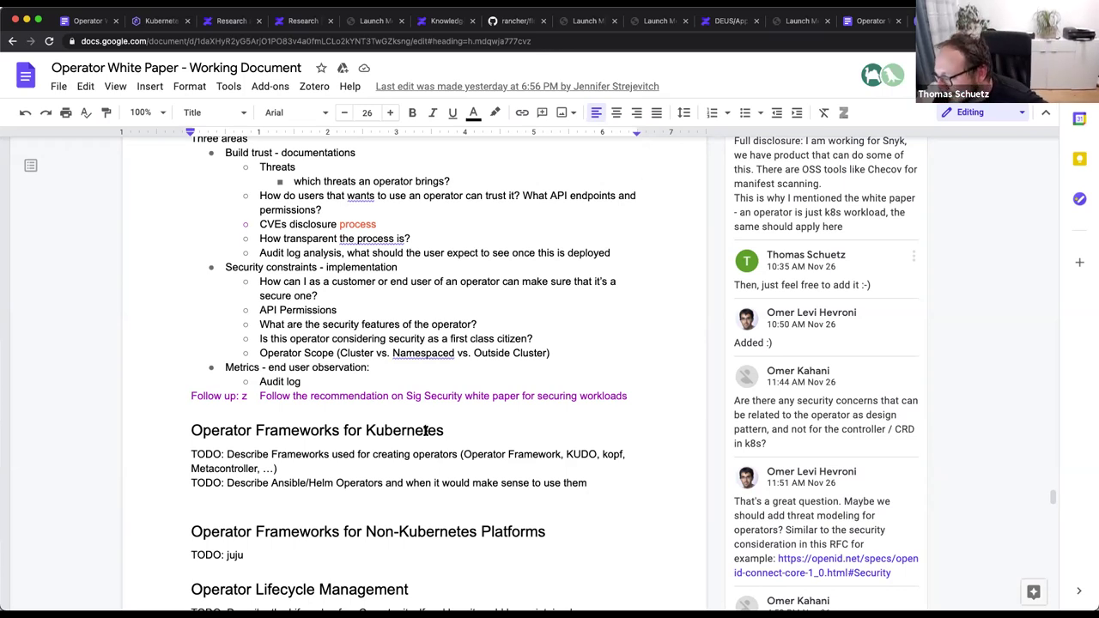
Check the Operator Frameworks, Operator Lifecycle Management and Use-Cases for an Operator sections, comparing them with the Security and Risks outline.
scroll(425, 431, down, 2)
scroll(424, 431, down, 2)
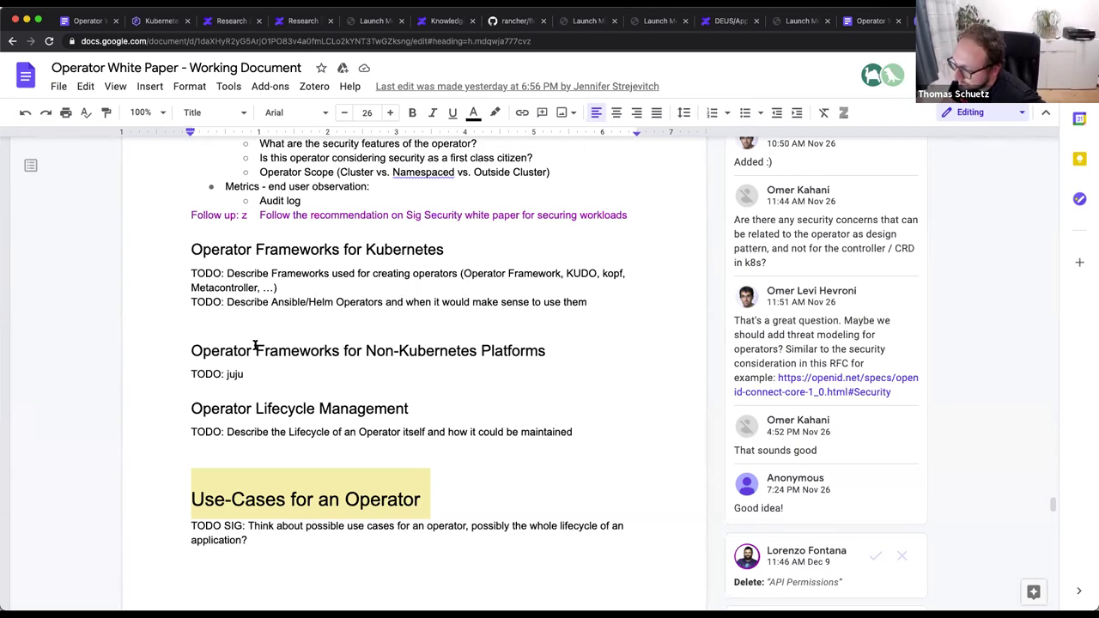
scroll(255, 346, down, 2)
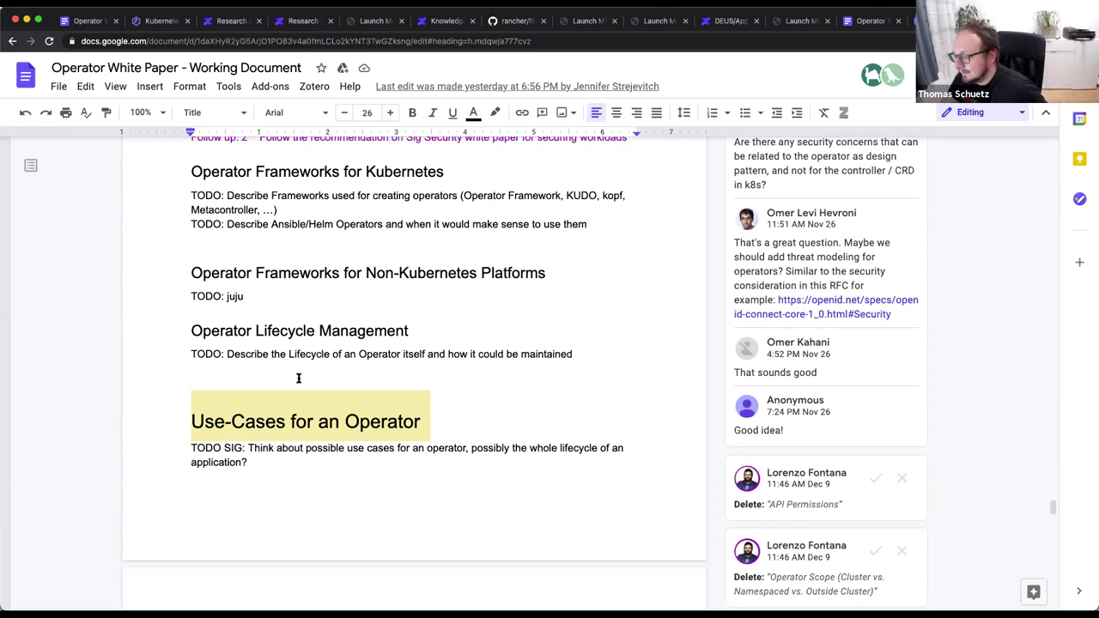
scroll(360, 439, down, 3)
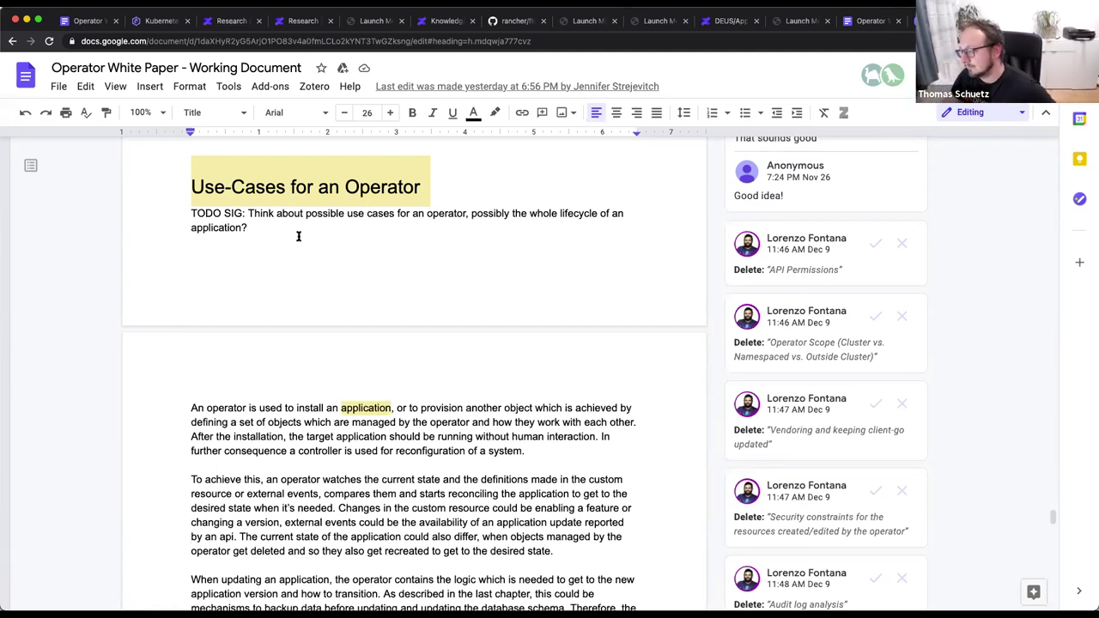
scroll(344, 360, up, 15)
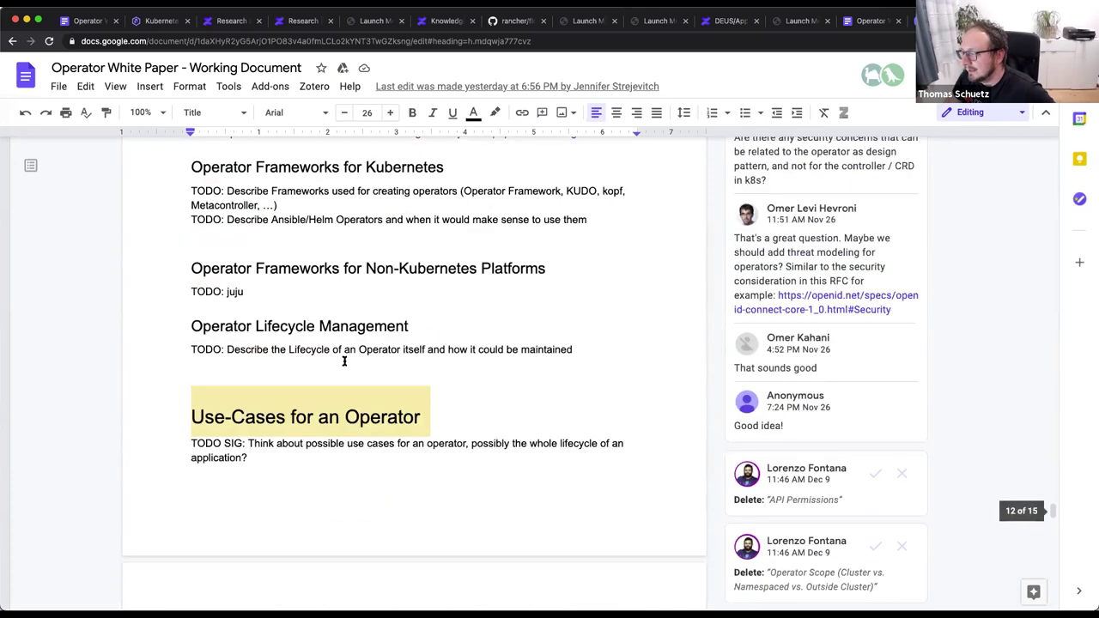
scroll(345, 361, up, 3)
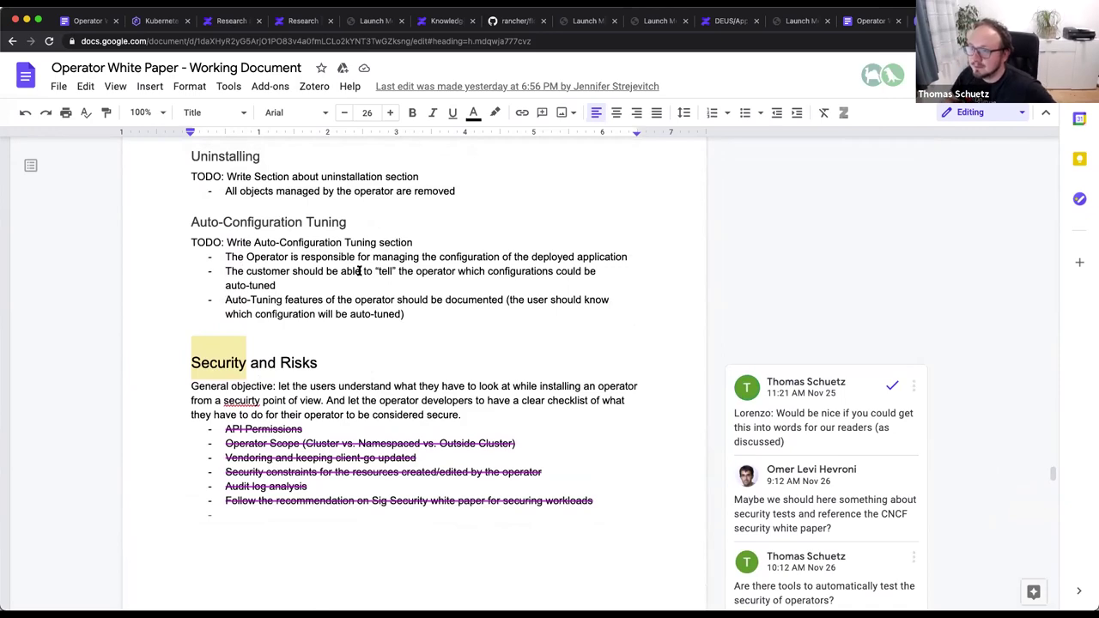
scroll(358, 270, down, 8)
scroll(358, 270, down, 15)
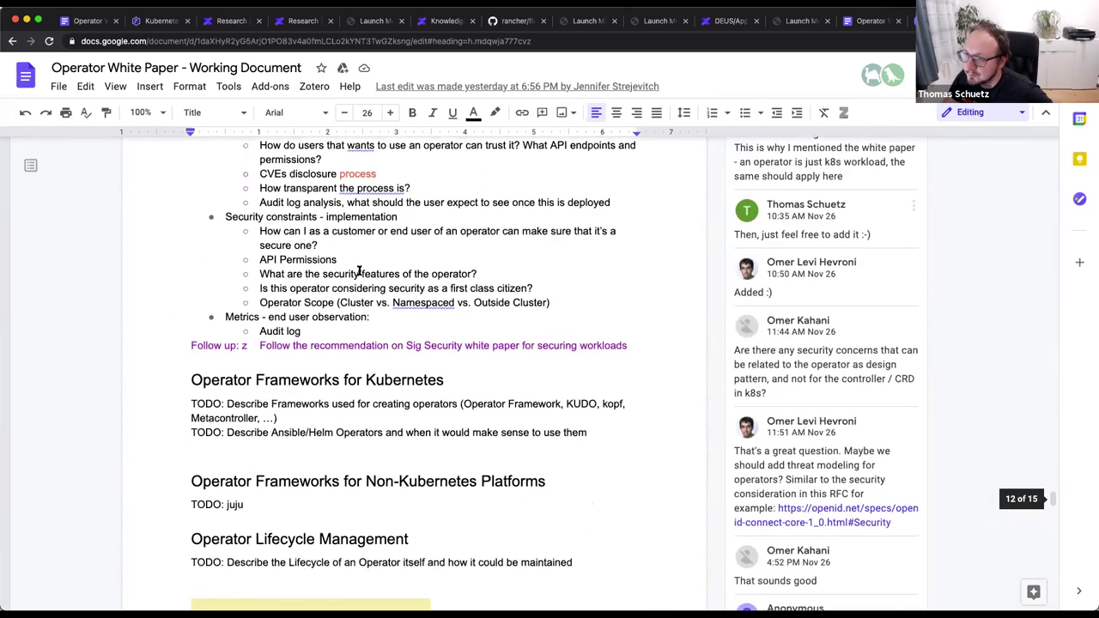
Read the Best Practices topic list and the Technical Implementation outline.
scroll(359, 270, down, 5)
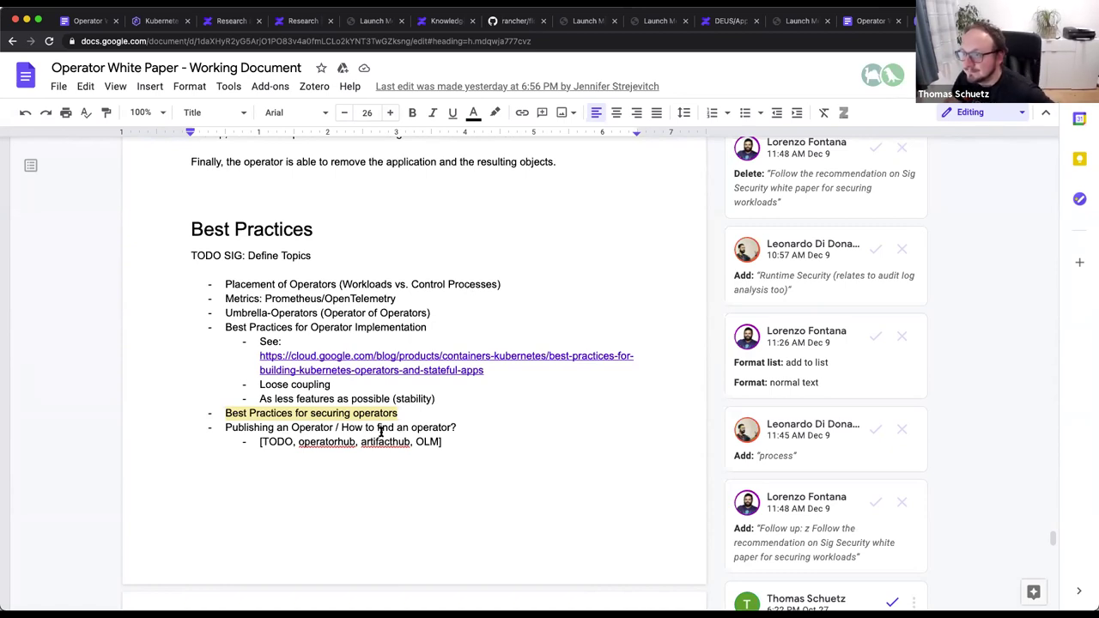
scroll(380, 432, down, 5)
scroll(380, 432, up, 1)
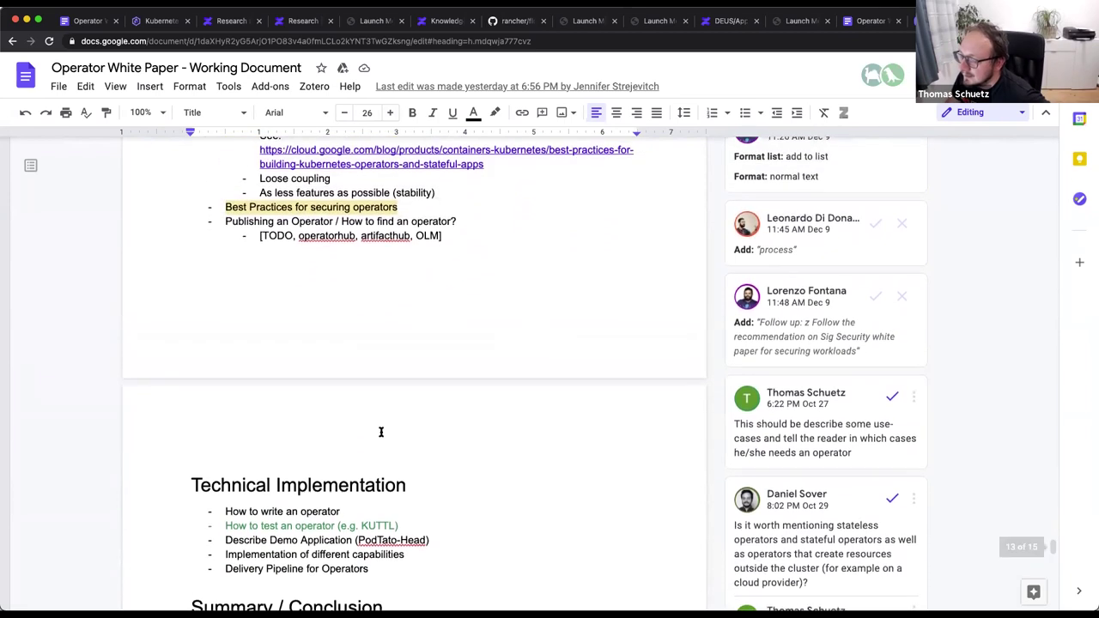
scroll(380, 432, down, 3)
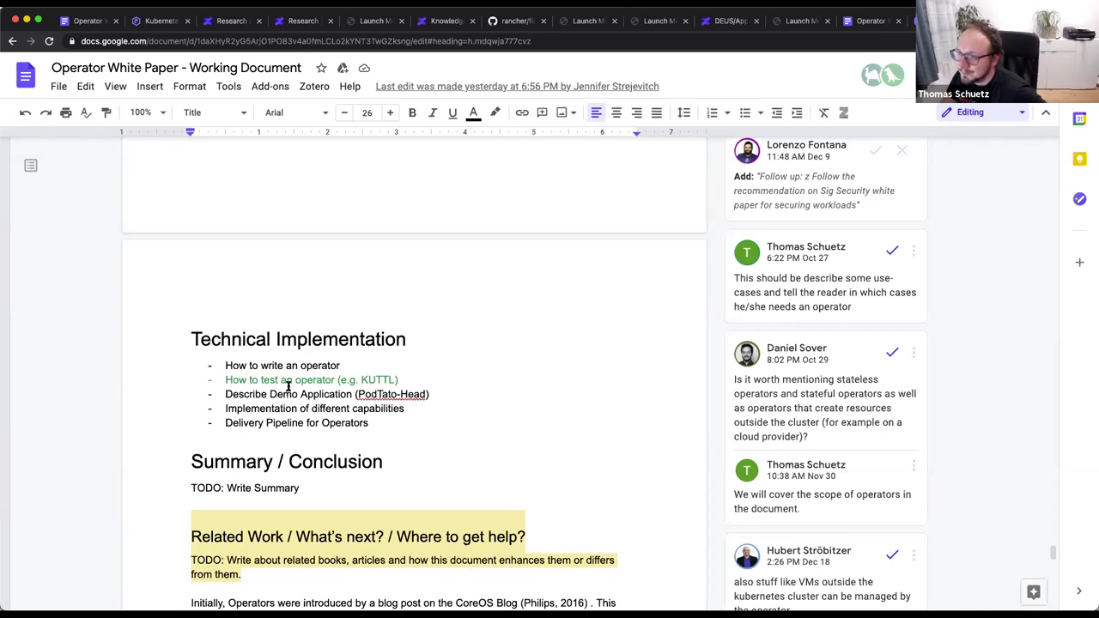
scroll(288, 386, down, 1)
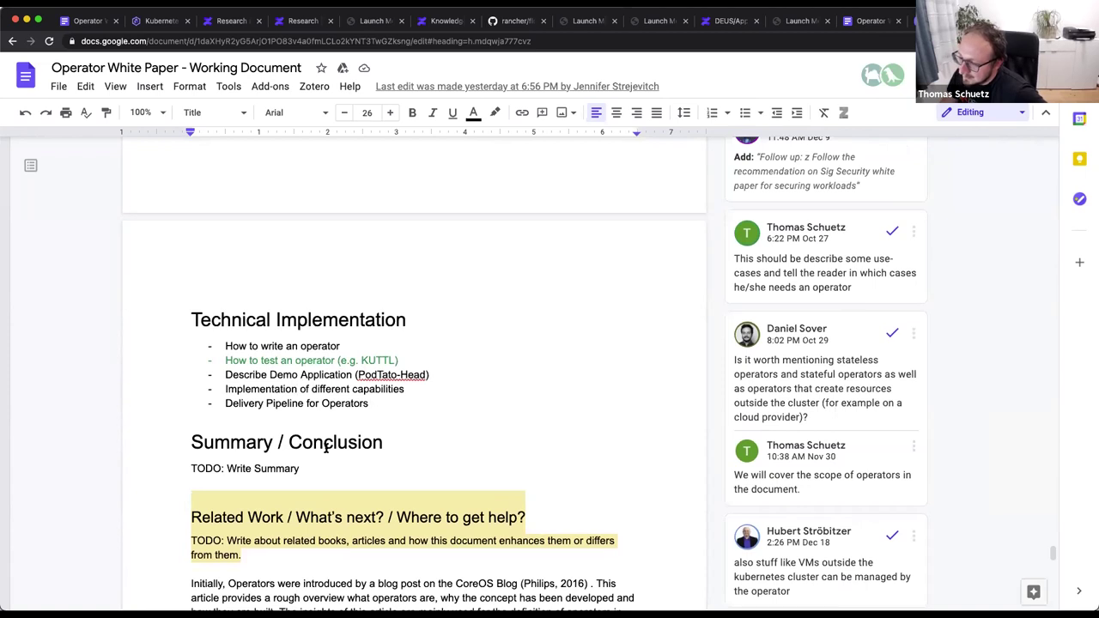
Examine the Summary / Conclusion and Related Work sections, the operator capability levels figure and the Bibliography.
scroll(342, 322, down, 5)
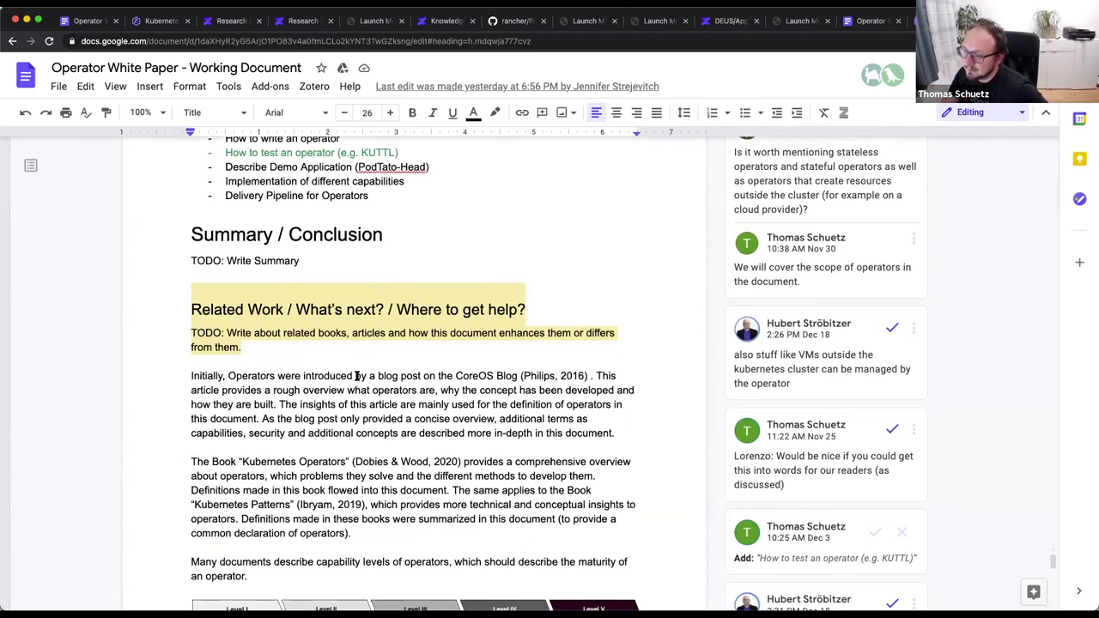
scroll(325, 354, down, 4)
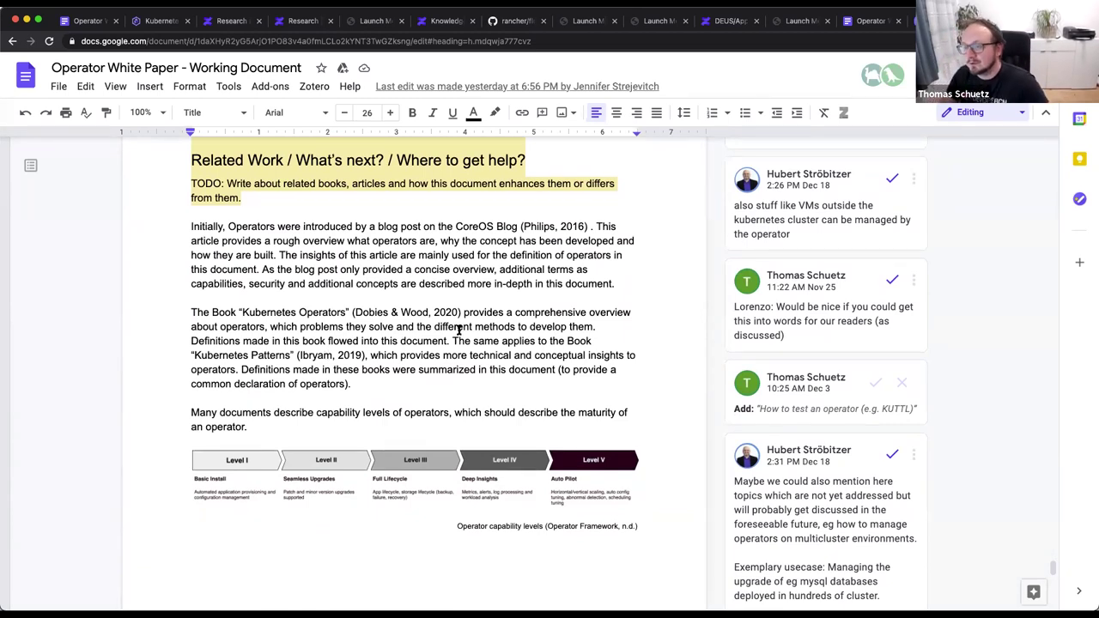
scroll(403, 366, down, 1)
scroll(404, 365, down, 8)
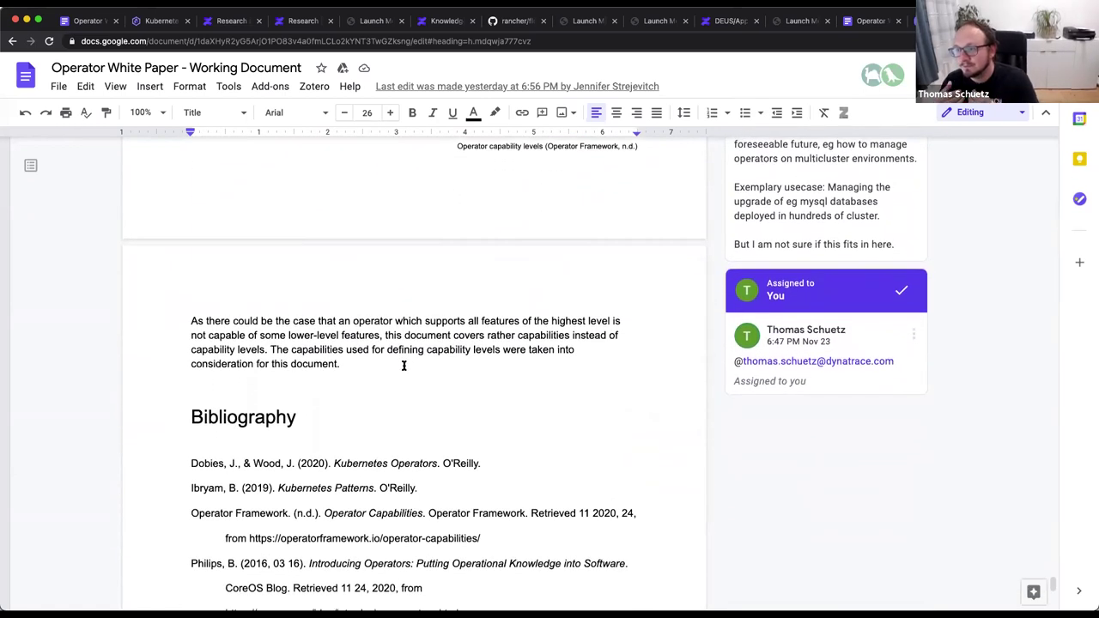
scroll(381, 336, down, 10)
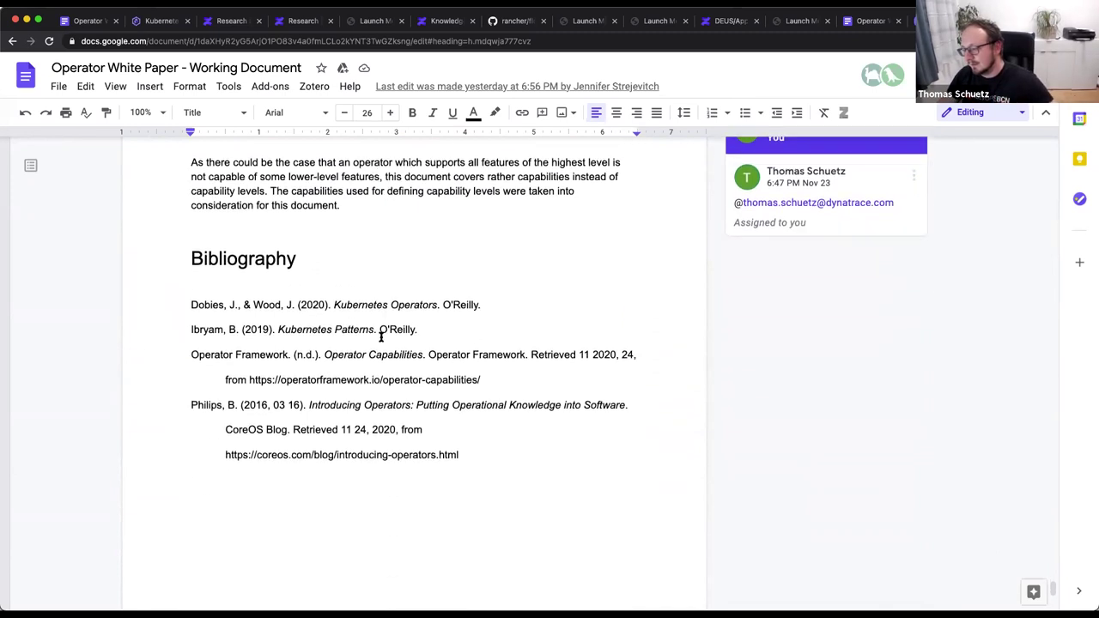
Go back from the Bibliography through Related Work and Use-Cases to the example custom resource instance definition.
scroll(380, 337, up, 15)
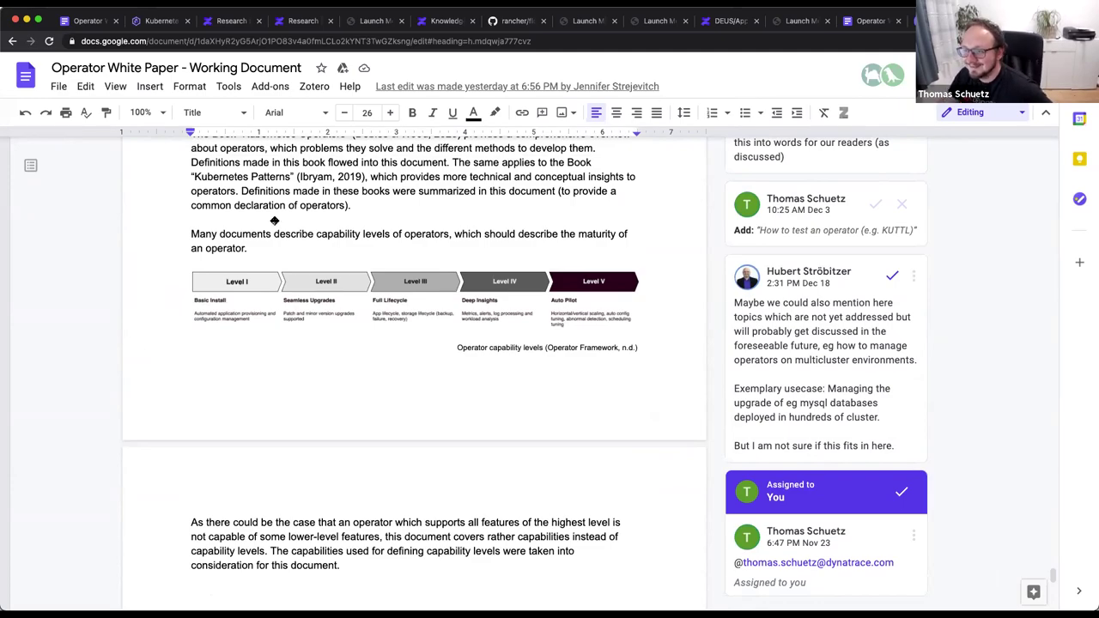
scroll(398, 206, down, 10)
scroll(398, 206, up, 20)
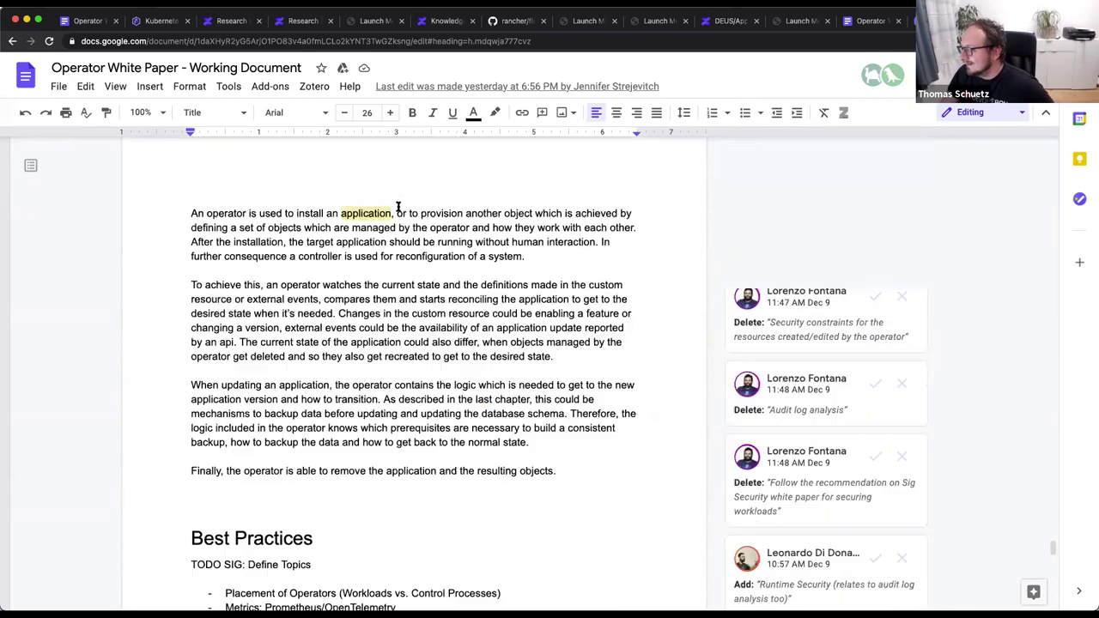
scroll(397, 206, up, 10)
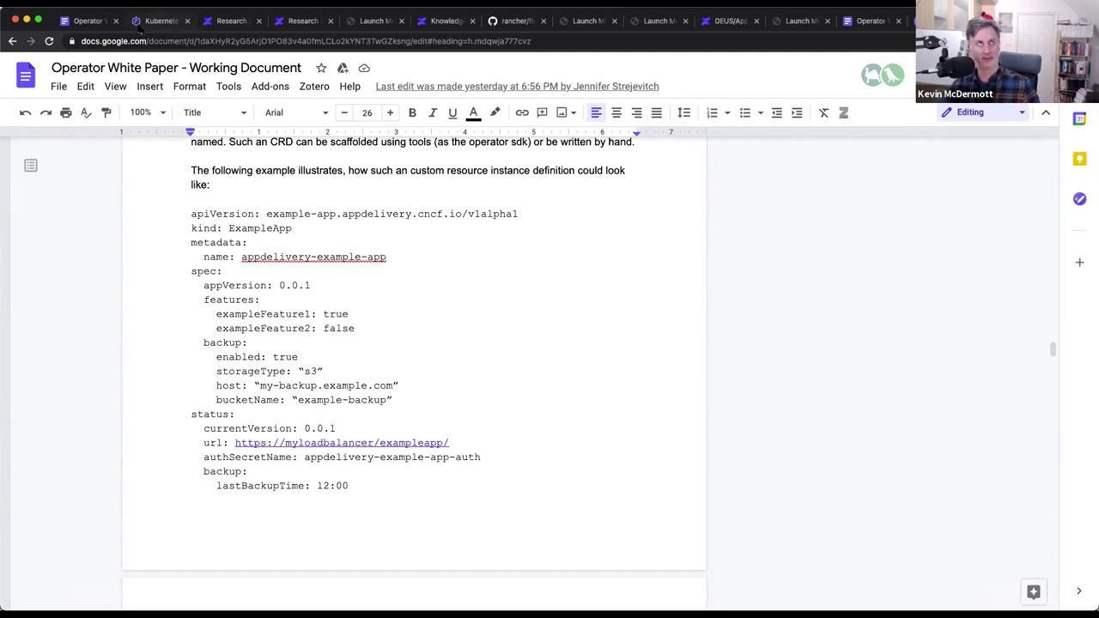
Switch to the "Operator WG - Next Steps" document and review its meeting agenda, work division and planned GitHub issues list.
click(87, 23)
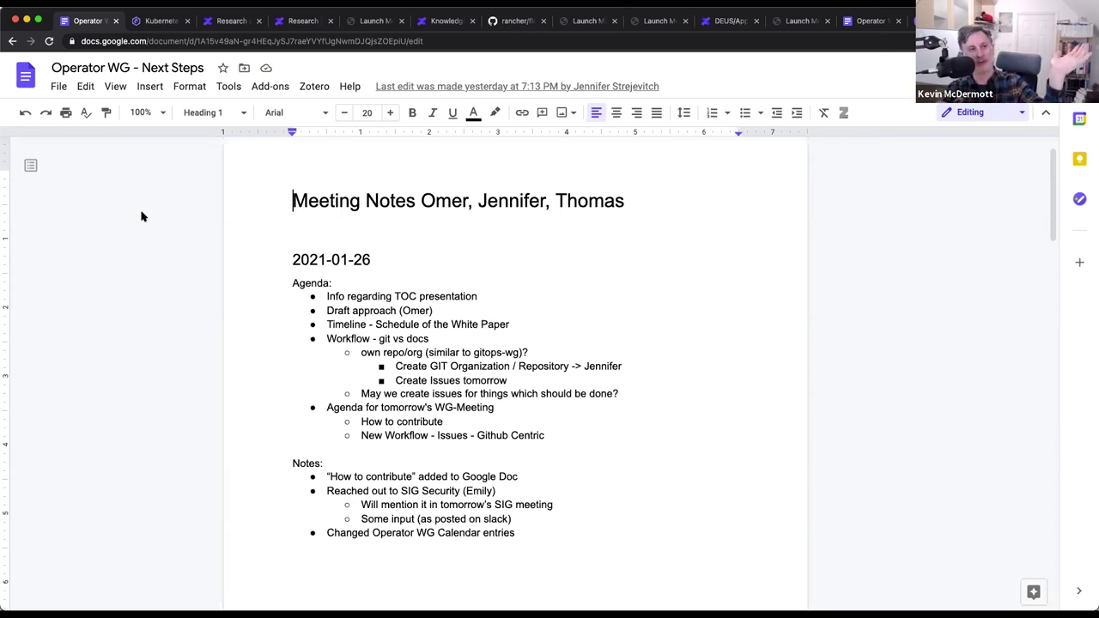
scroll(494, 425, down, 10)
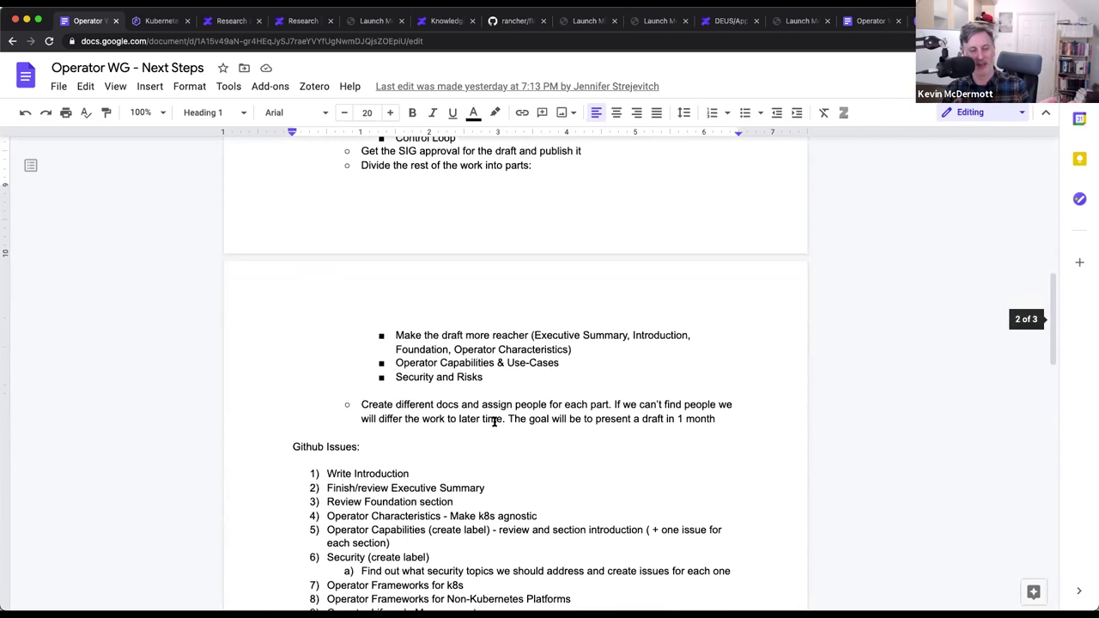
scroll(623, 265, up, 2)
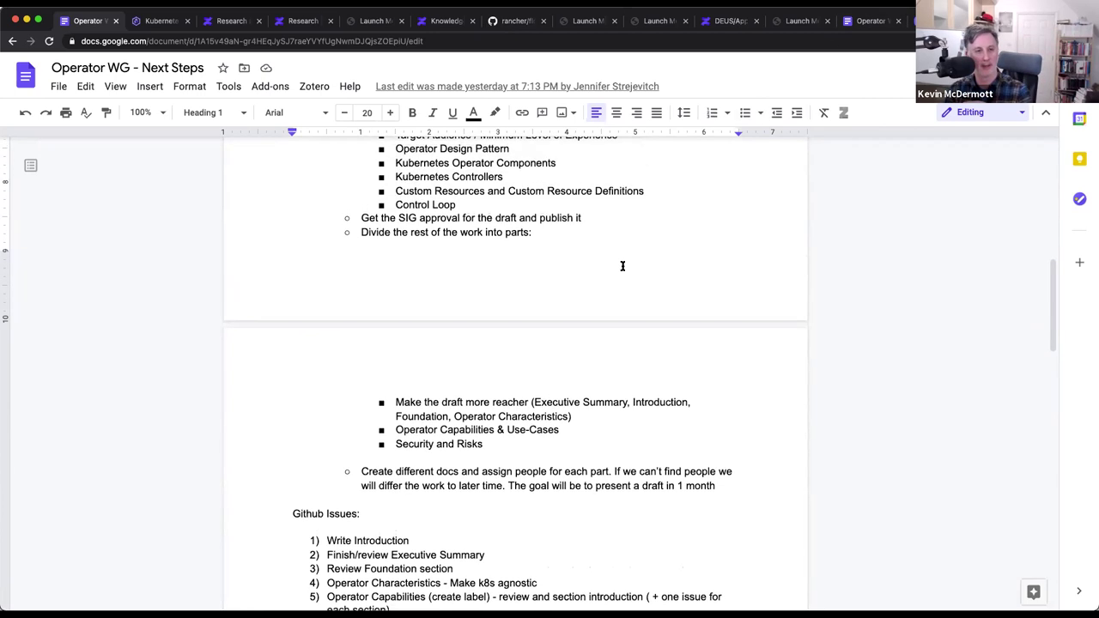
scroll(622, 265, up, 7)
scroll(622, 266, down, 10)
Return to the Operator White Paper and skim from the backup and recovery sections to Security and Risks and Use-Cases.
click(868, 21)
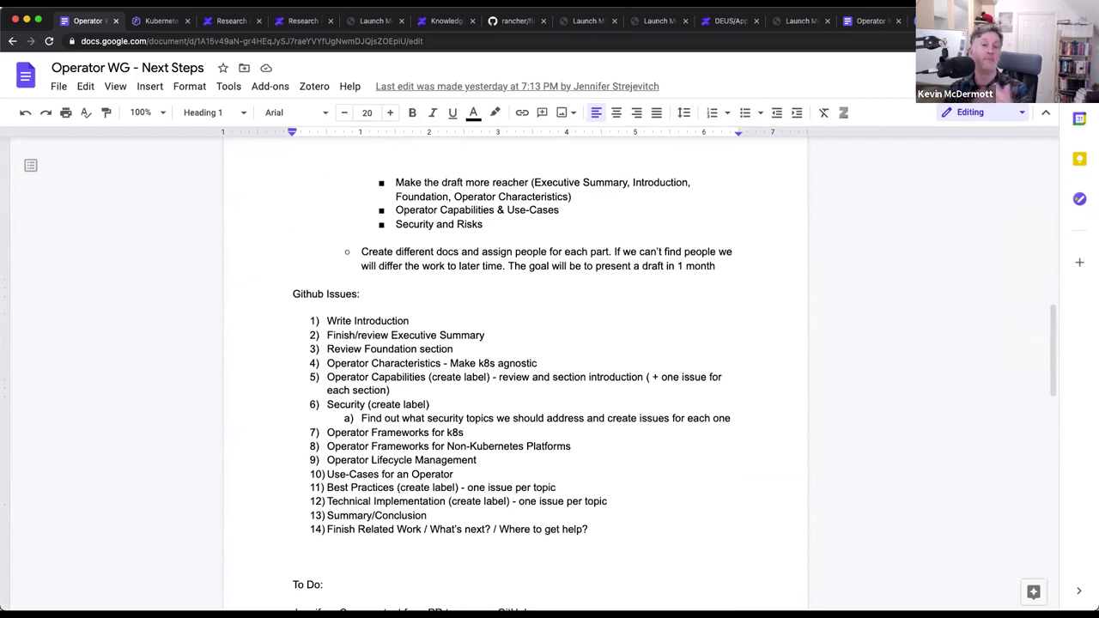
scroll(768, 228, up, 5)
scroll(768, 228, down, 15)
scroll(769, 229, down, 20)
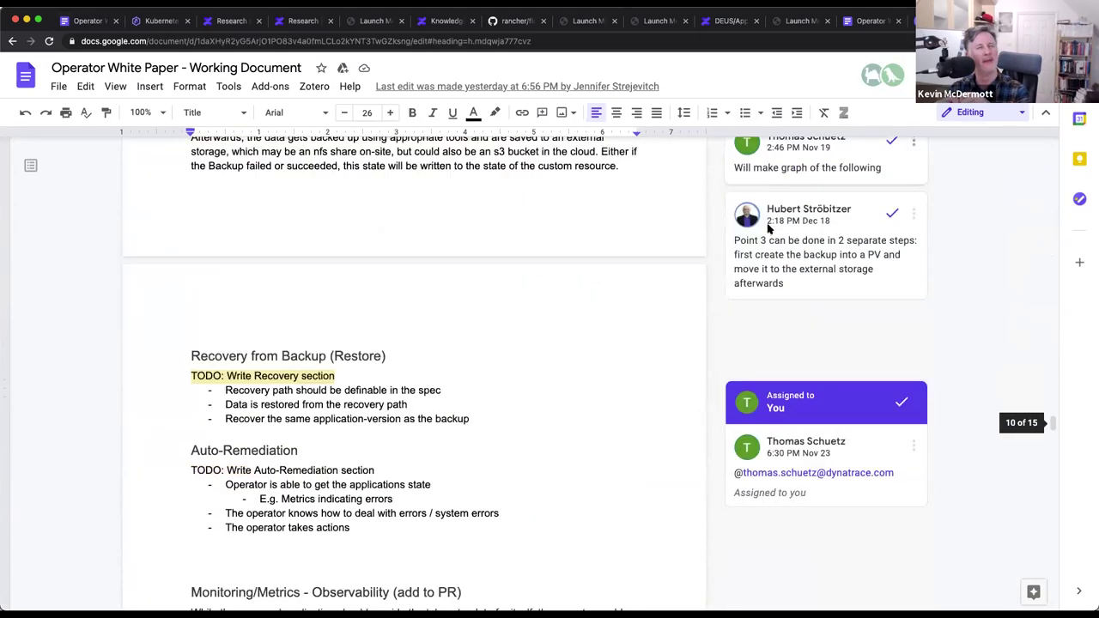
scroll(768, 228, down, 20)
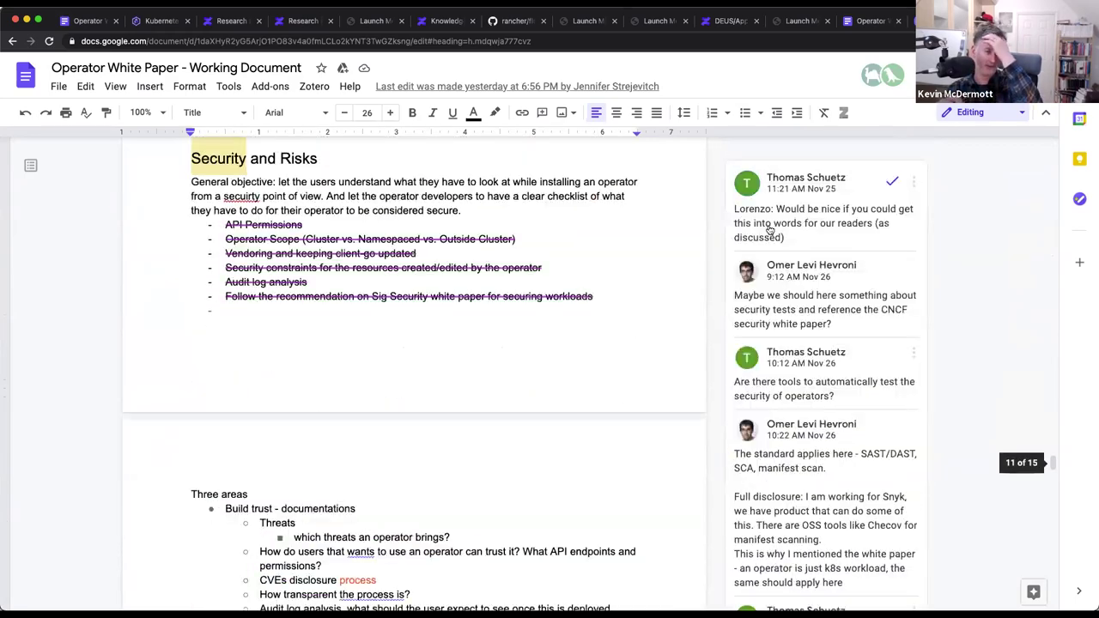
scroll(768, 228, up, 12)
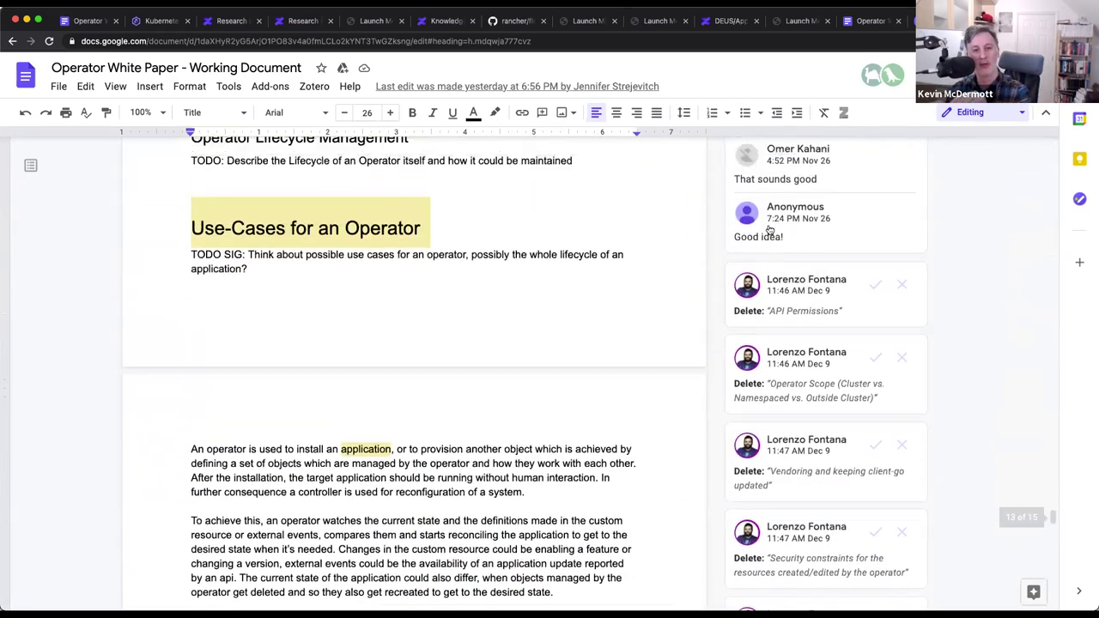
Recheck the Auto-Remediation, Monitoring/Metrics and Scaling sections, including the comment on conflicts with HorizontalPodAutoscaling.
scroll(768, 227, up, 15)
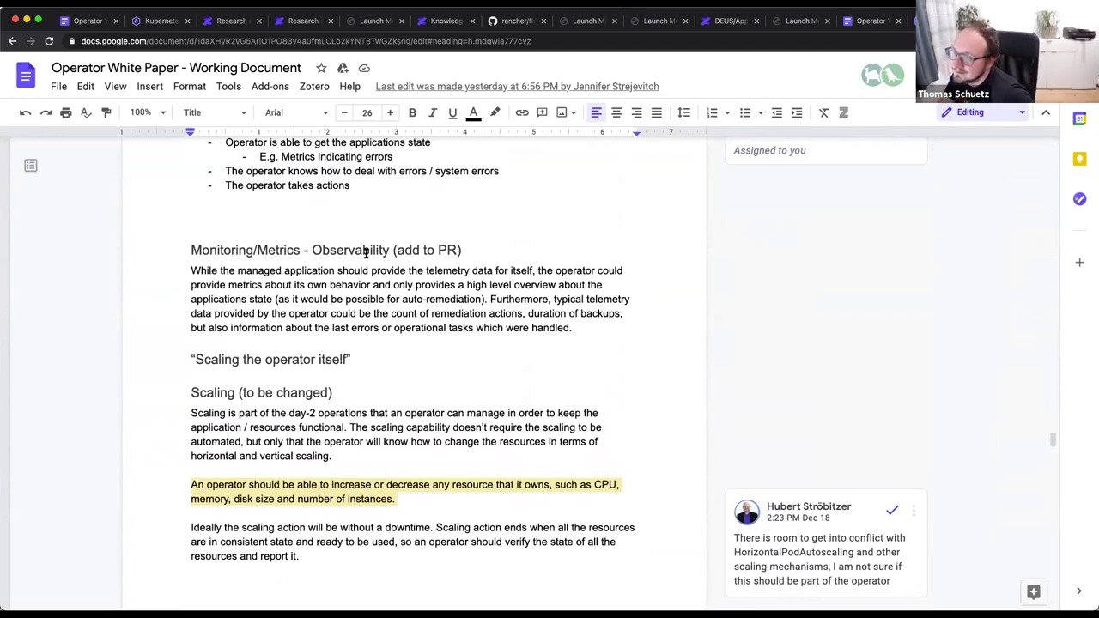
scroll(367, 248, down, 3)
scroll(367, 254, up, 3)
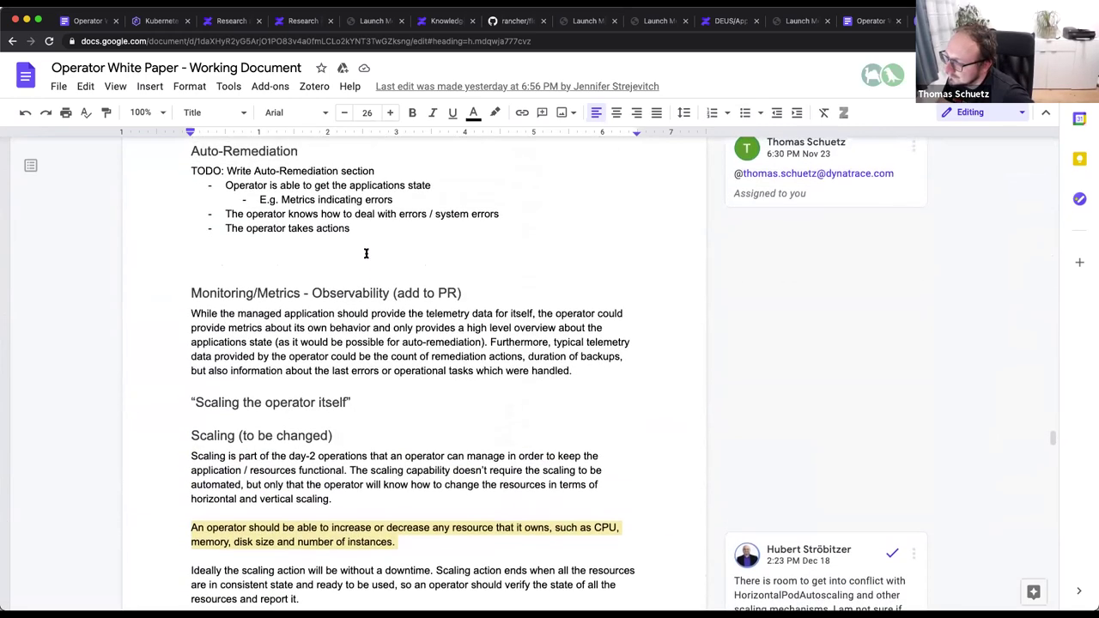
scroll(367, 253, down, 3)
scroll(366, 253, down, 1)
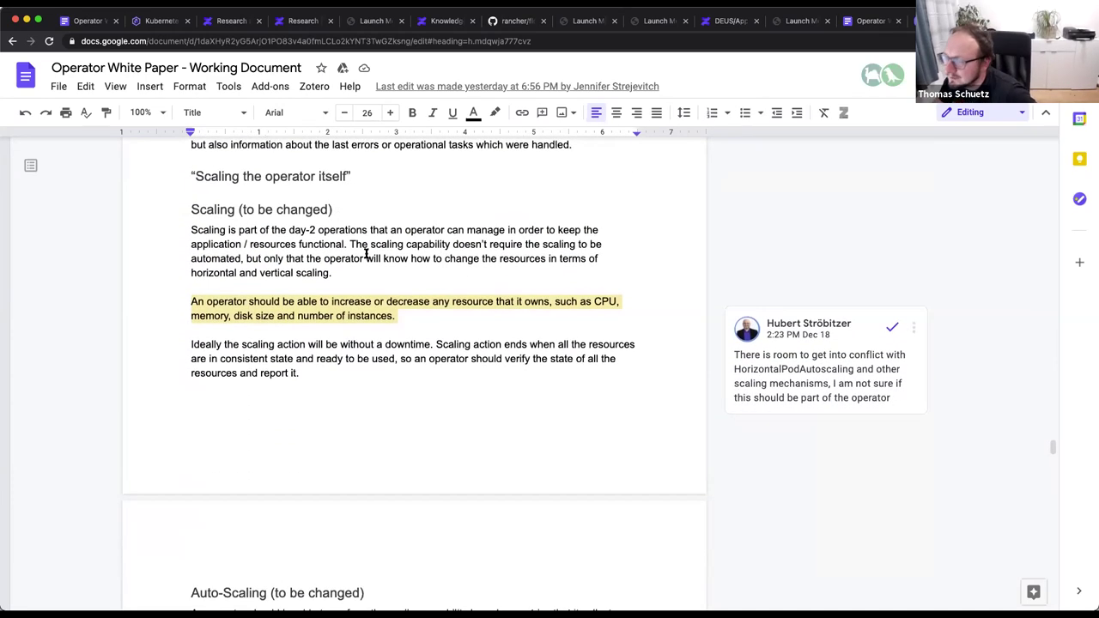
Skim the rest of the white paper to the capability levels figure, its closing paragraph and the start of the Bibliography.
scroll(367, 254, down, 20)
scroll(366, 253, down, 15)
scroll(366, 253, up, 8)
scroll(366, 254, down, 6)
scroll(365, 253, up, 1)
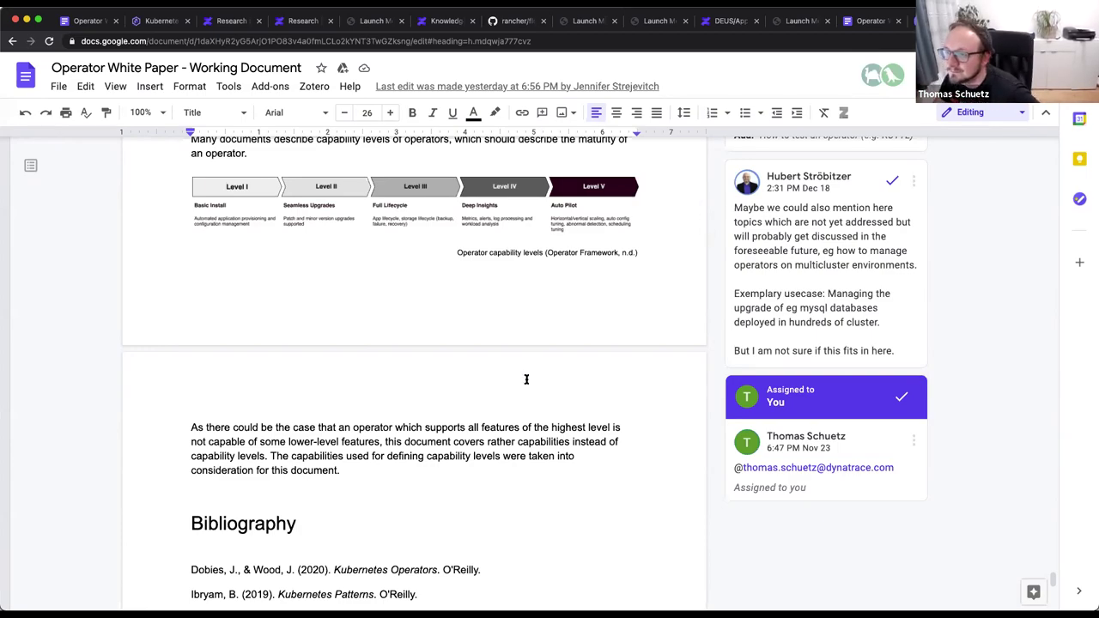
Look back through Best Practices and the use-case description to the Security and Risks section.
scroll(418, 342, up, 10)
scroll(418, 342, up, 10)
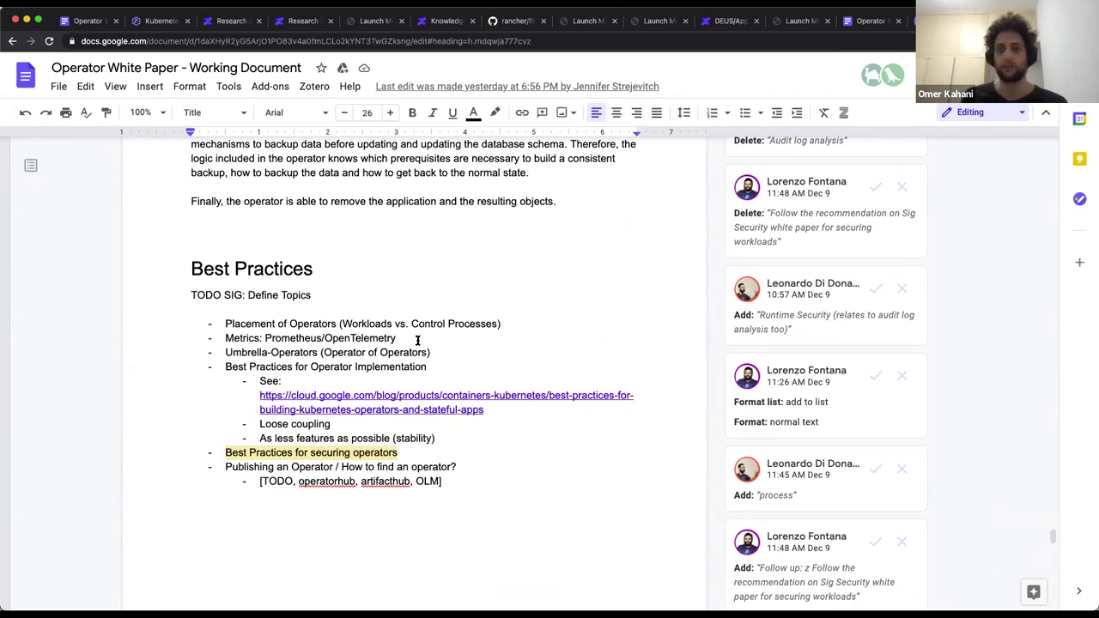
scroll(420, 262, up, 15)
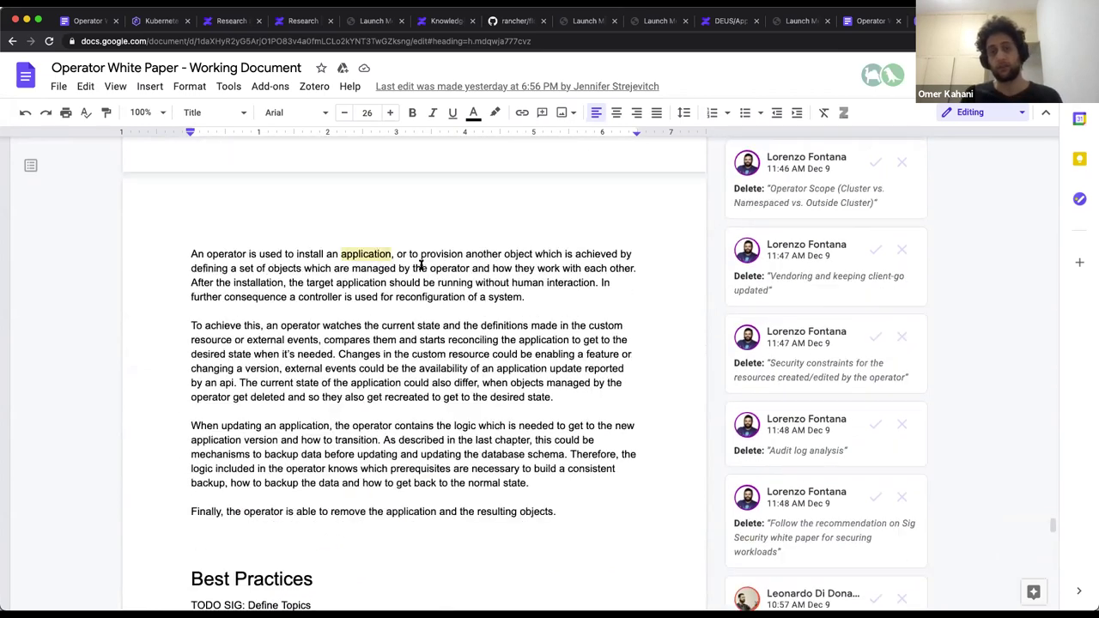
scroll(420, 264, up, 15)
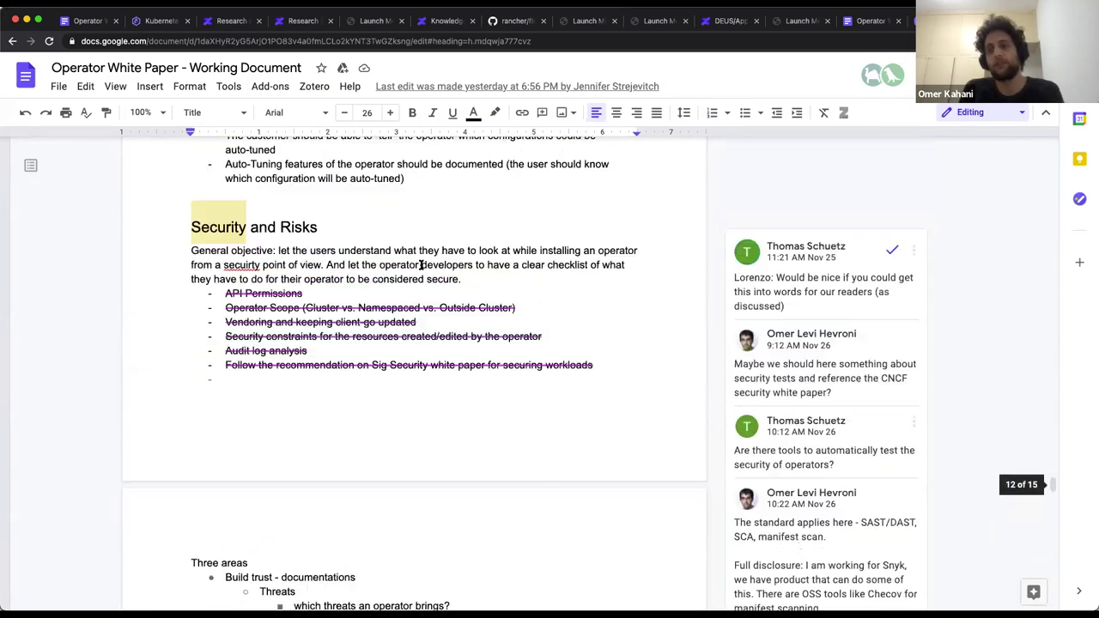
Look back from Security and Risks through the application upgrade and install sections to the Operational Automation and Domain Knowledge text.
scroll(420, 264, up, 15)
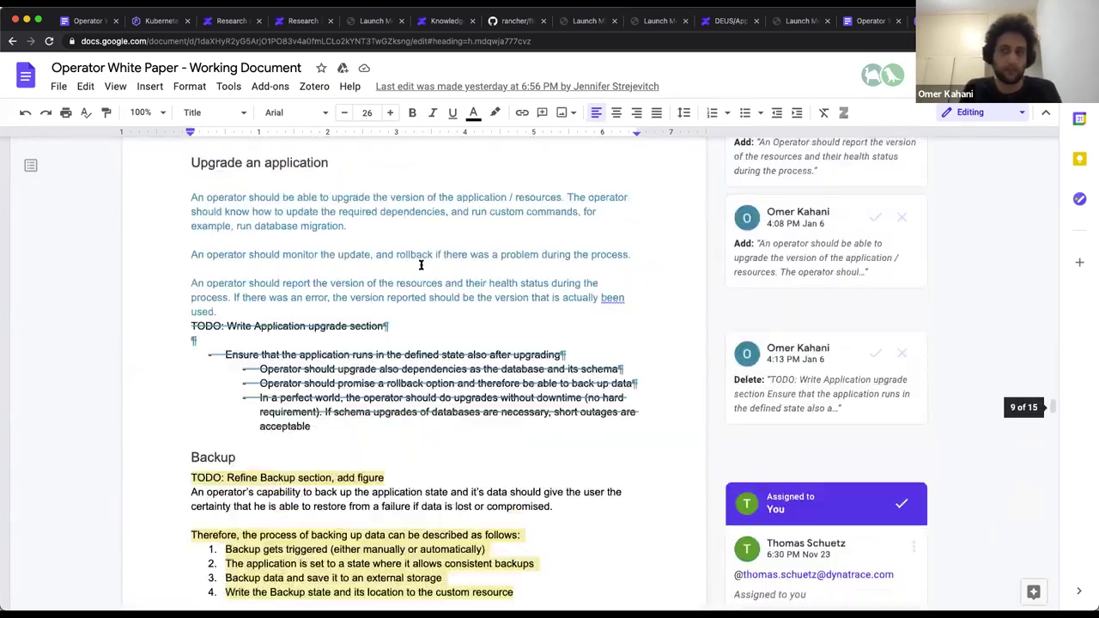
scroll(420, 264, up, 1)
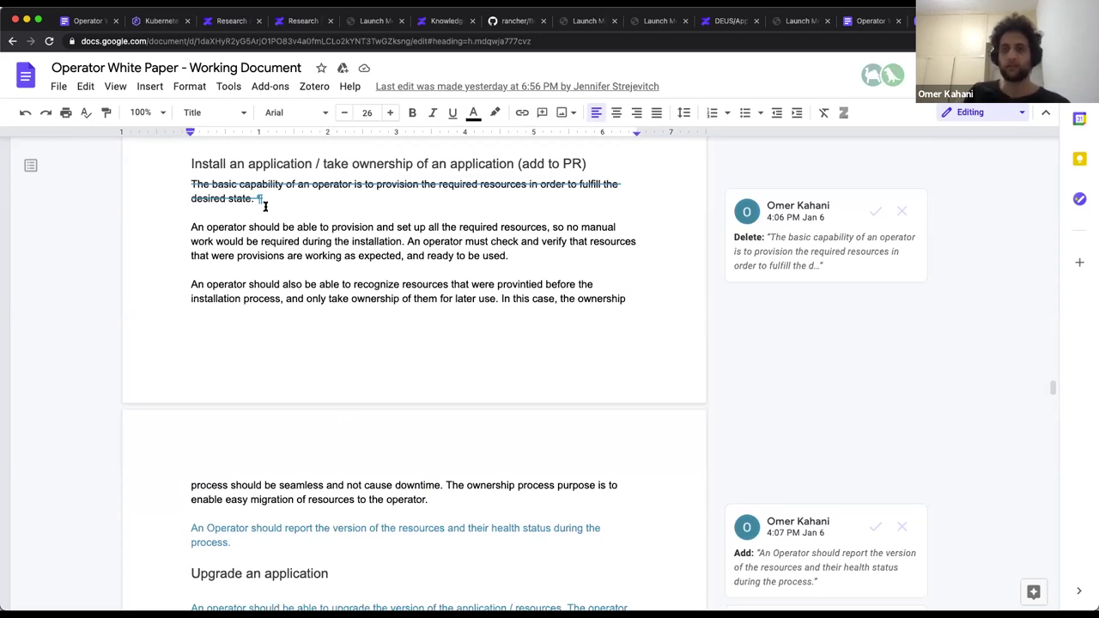
scroll(265, 206, up, 5)
scroll(319, 306, up, 20)
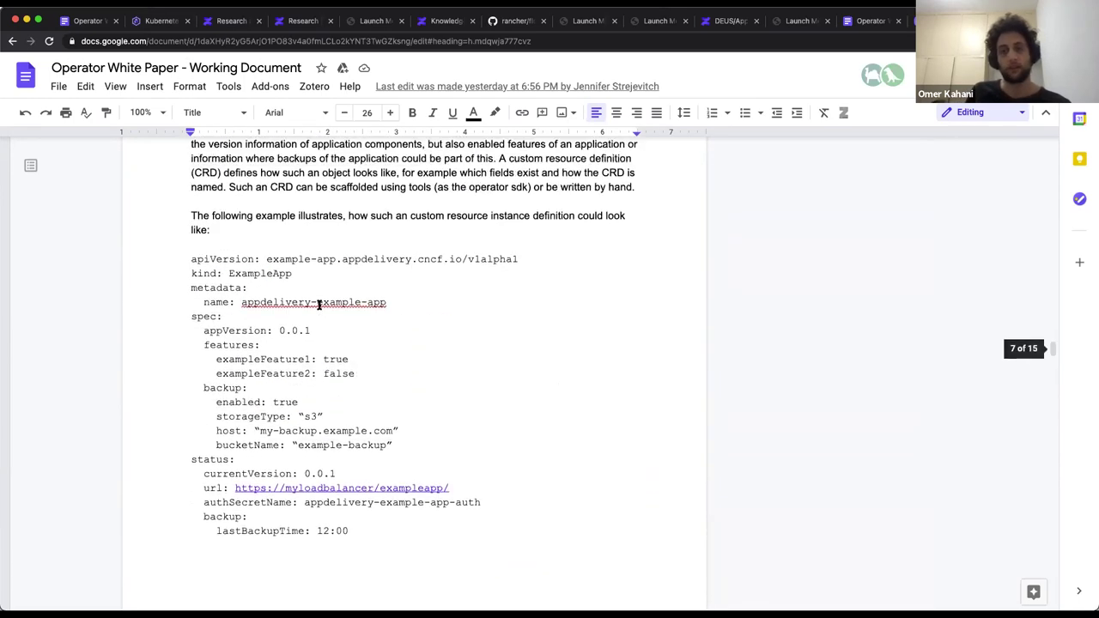
scroll(319, 304, up, 20)
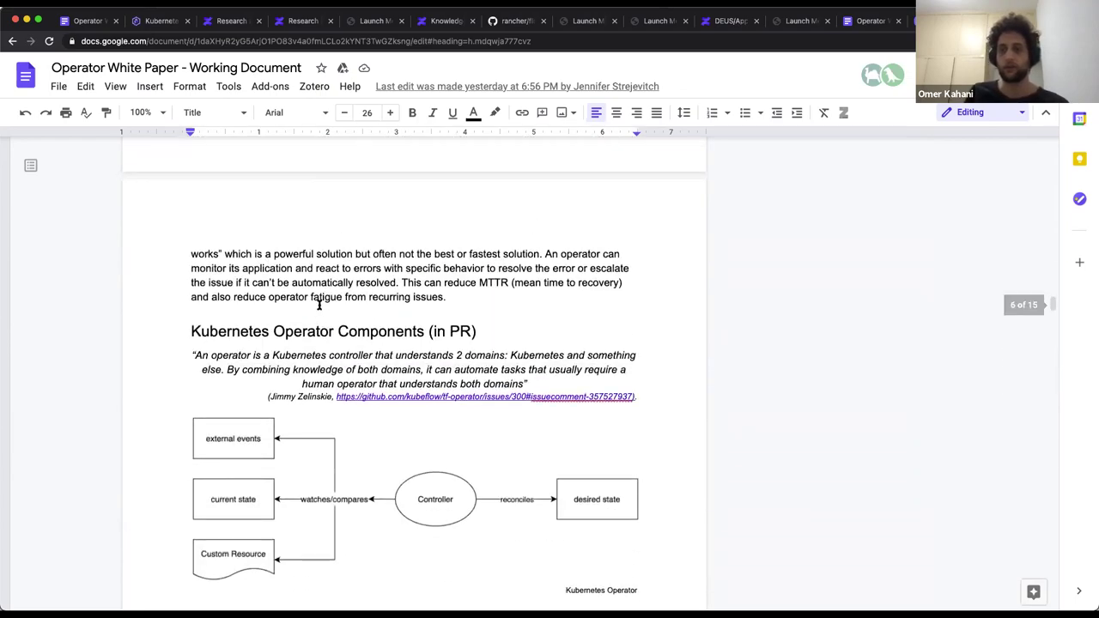
scroll(319, 305, up, 6)
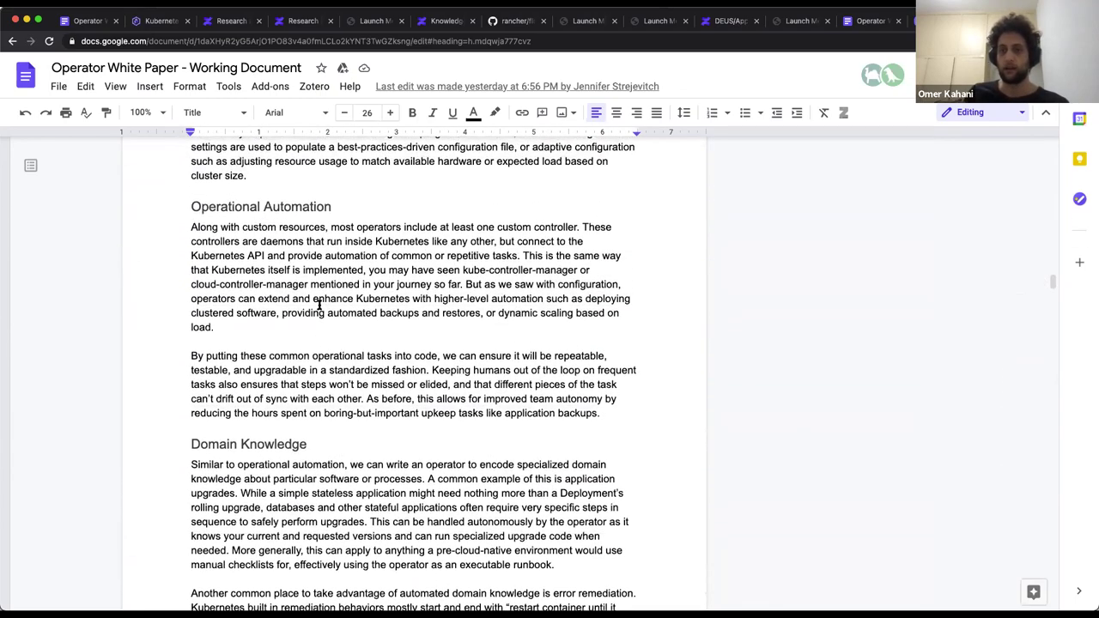
scroll(318, 305, down, 1)
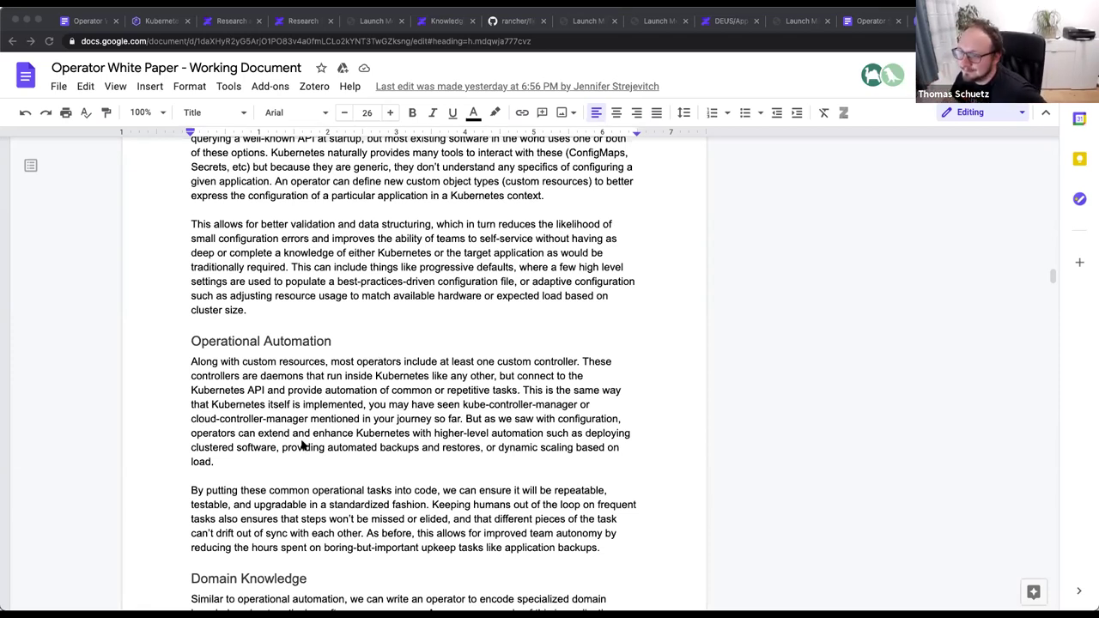
Review the Dynamic Configuration text and the Operator Characteristics section with its TODO about making it more Kubernetes-agnostic.
scroll(302, 452, up, 1)
scroll(302, 453, up, 4)
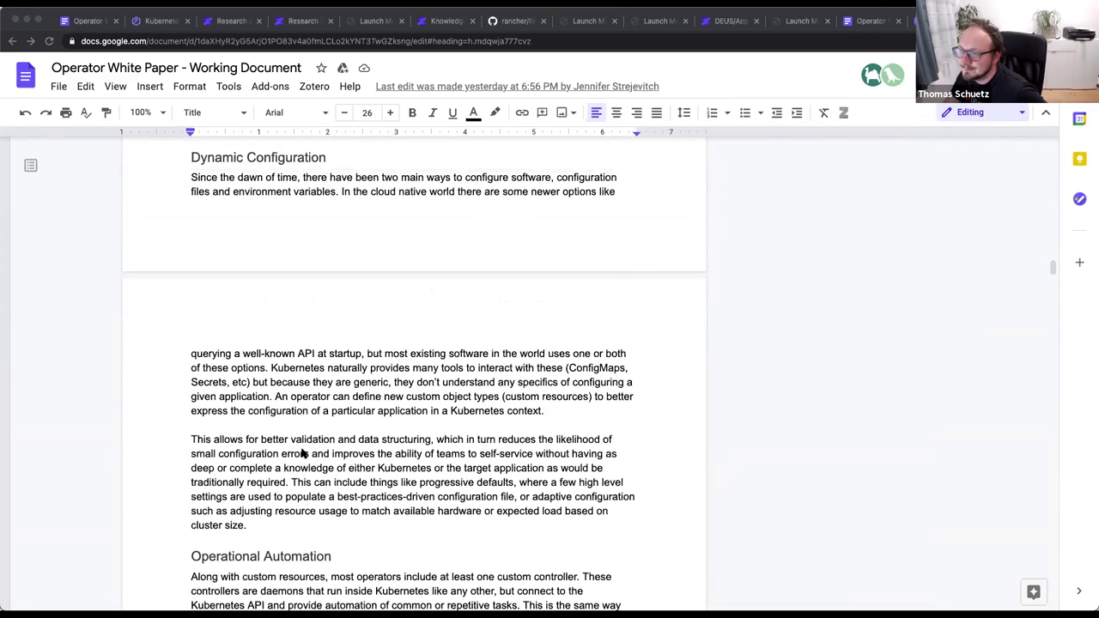
scroll(302, 453, up, 7)
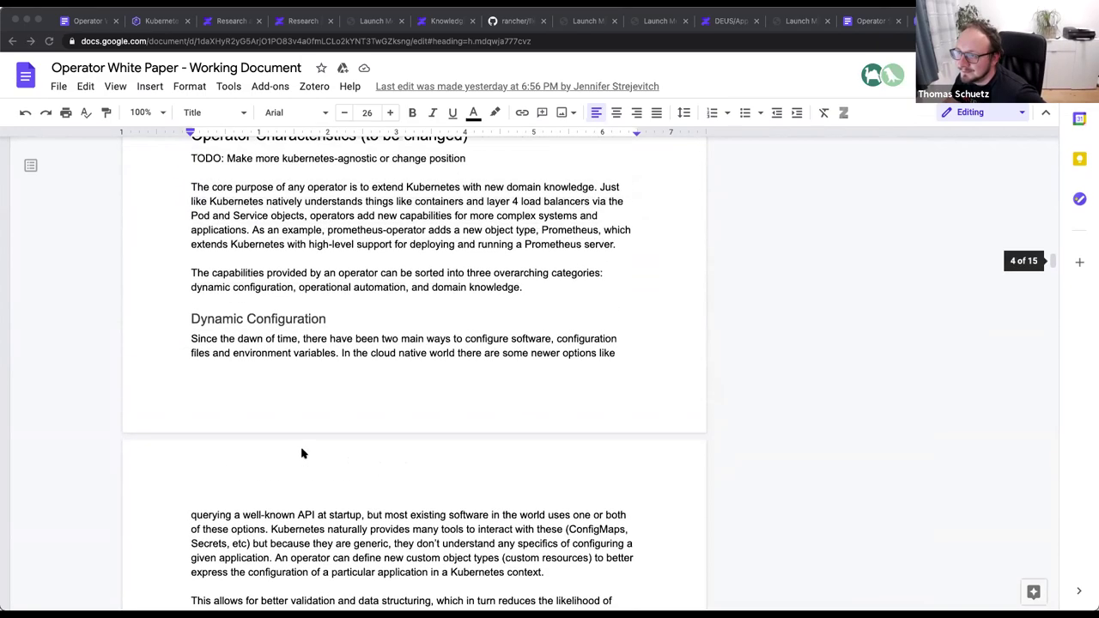
scroll(302, 453, up, 4)
Skim from Operational Automation through the Kubernetes Controllers section to Custom Resources and Custom Resource Definitions.
scroll(302, 453, down, 15)
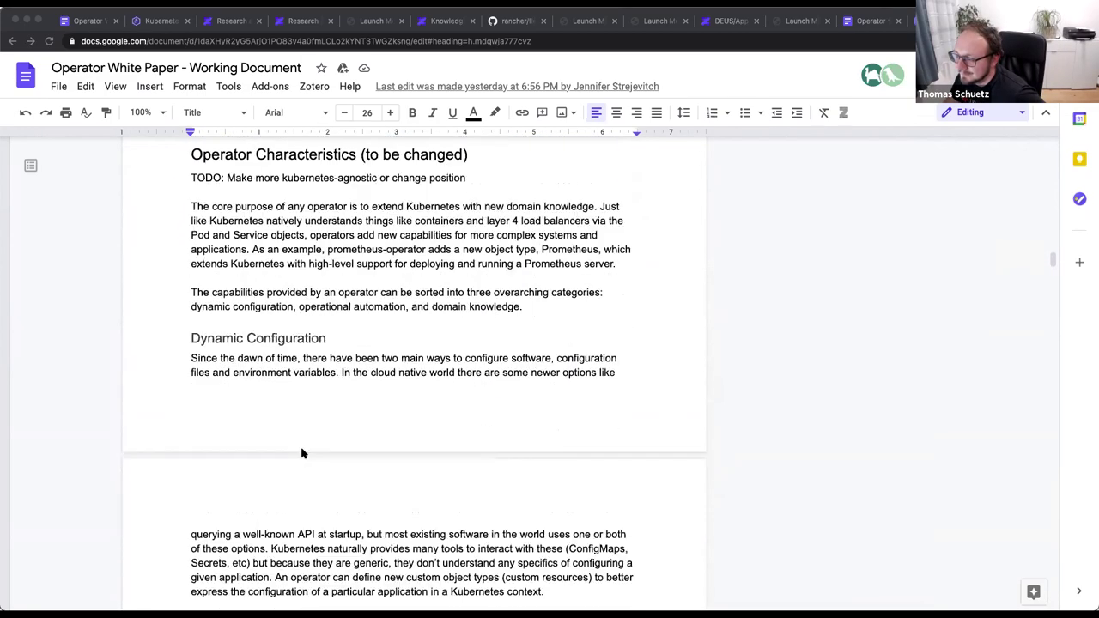
scroll(331, 441, down, 11)
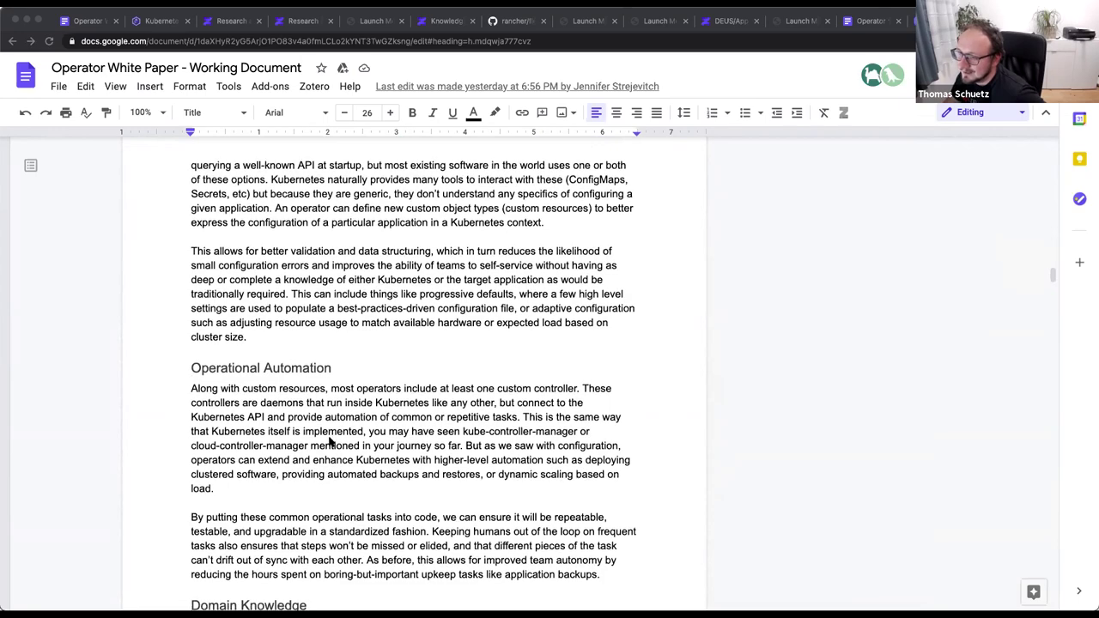
scroll(328, 442, down, 19)
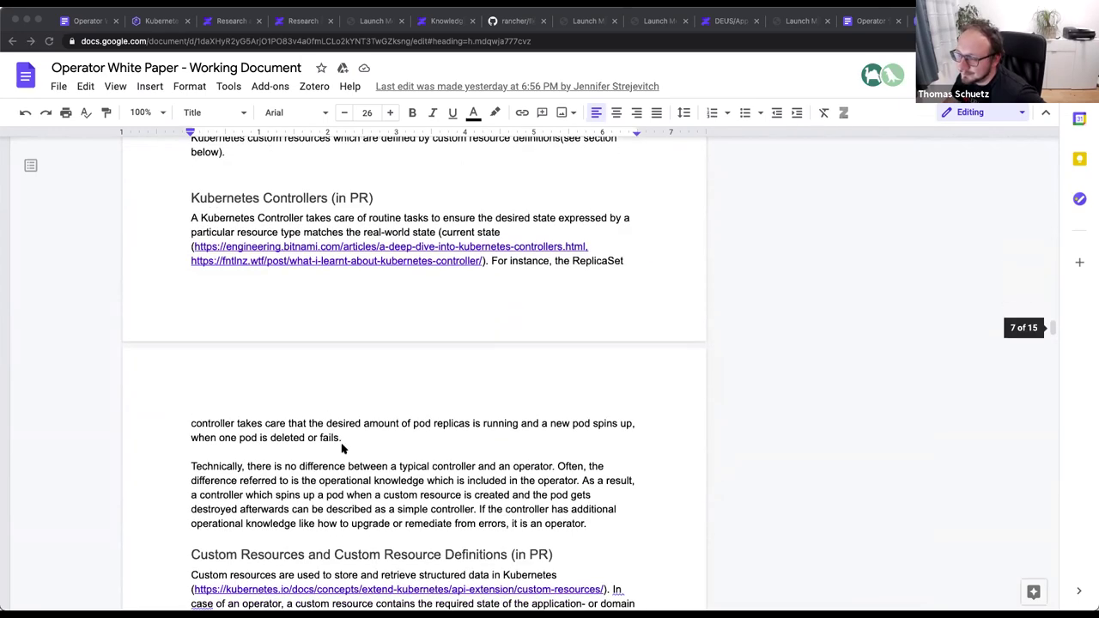
scroll(341, 447, down, 2)
scroll(342, 447, down, 6)
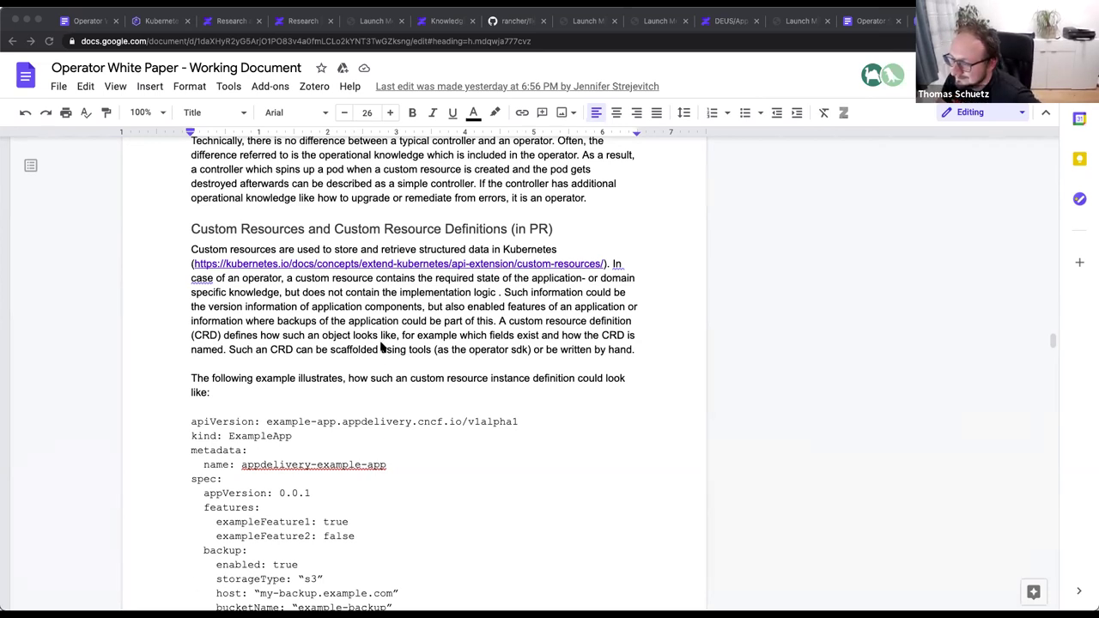
Examine the example custom resource definition for ExampleApp, including its spec, backup and status fields.
scroll(382, 347, down, 3)
scroll(382, 347, down, 1)
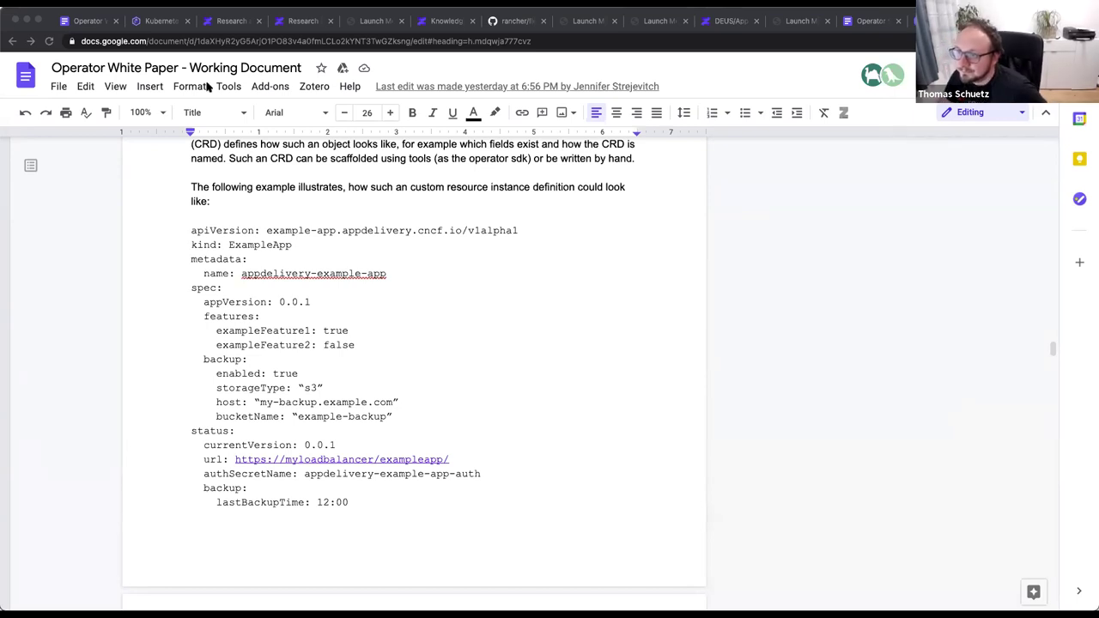
scroll(301, 416, down, 1)
scroll(301, 417, down, 1)
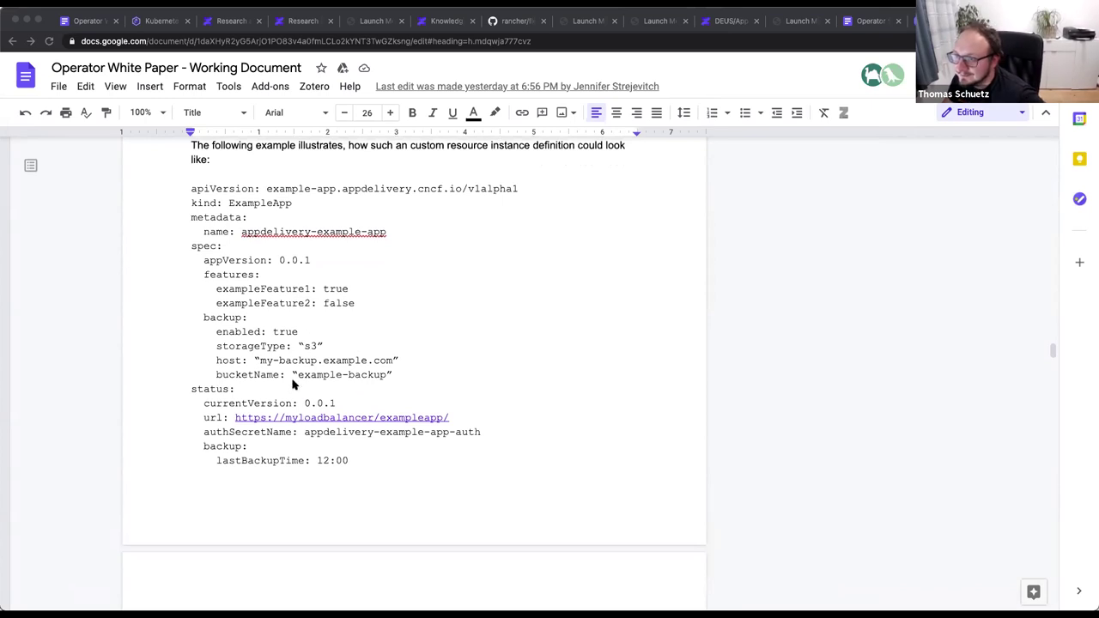
scroll(292, 384, down, 1)
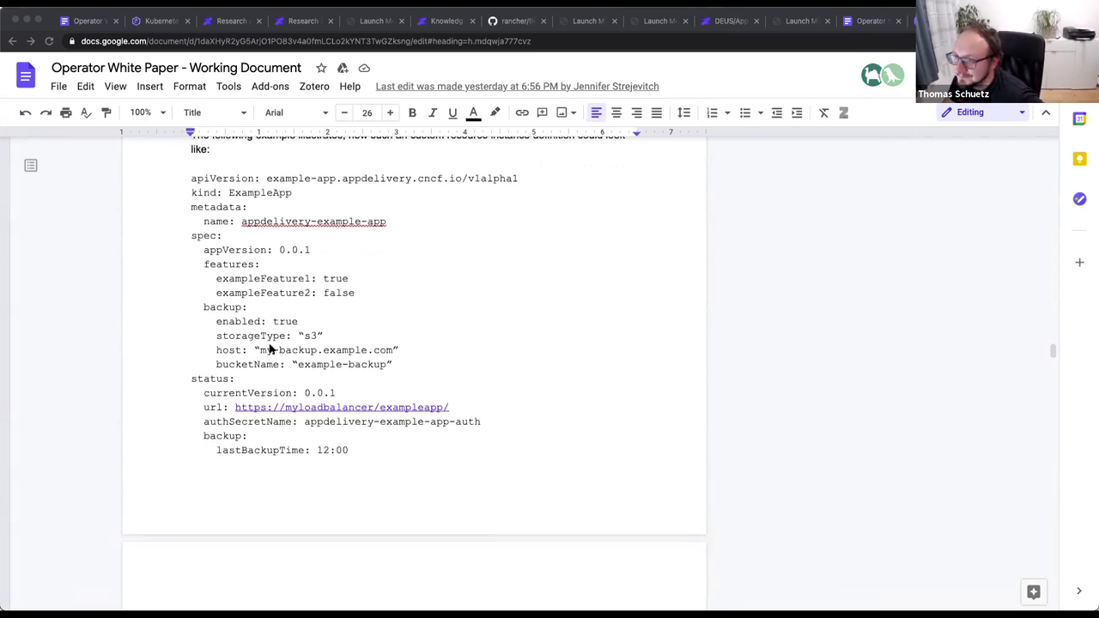
scroll(103, 341, down, 3)
Return to the beginning of the white paper and review the Open issues list below How to contribute.
scroll(101, 343, up, 6)
scroll(101, 342, up, 20)
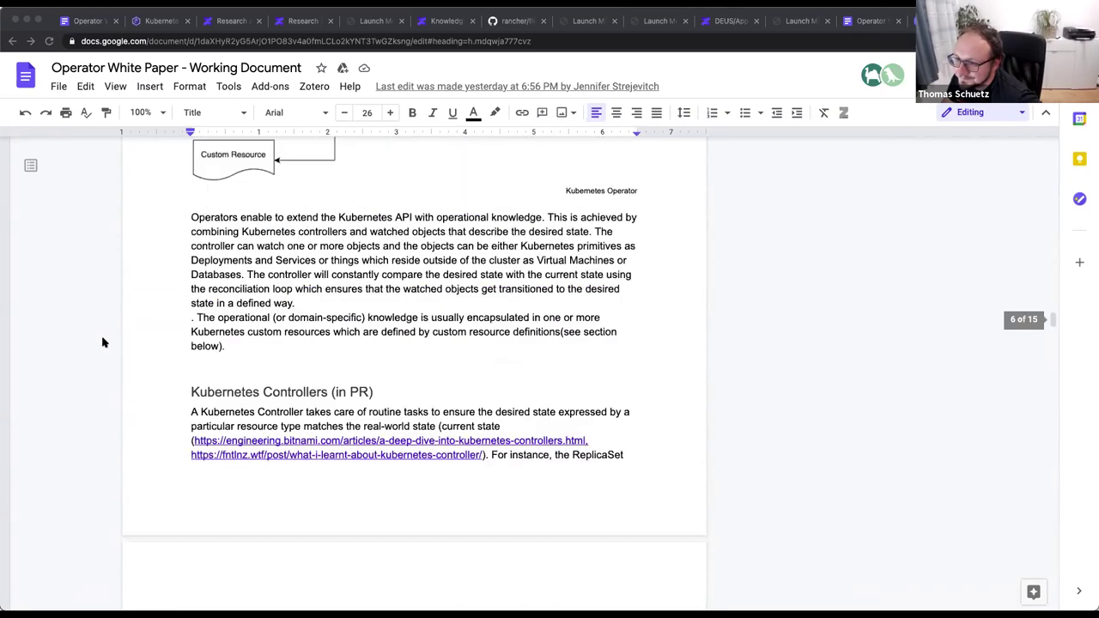
scroll(101, 343, up, 8)
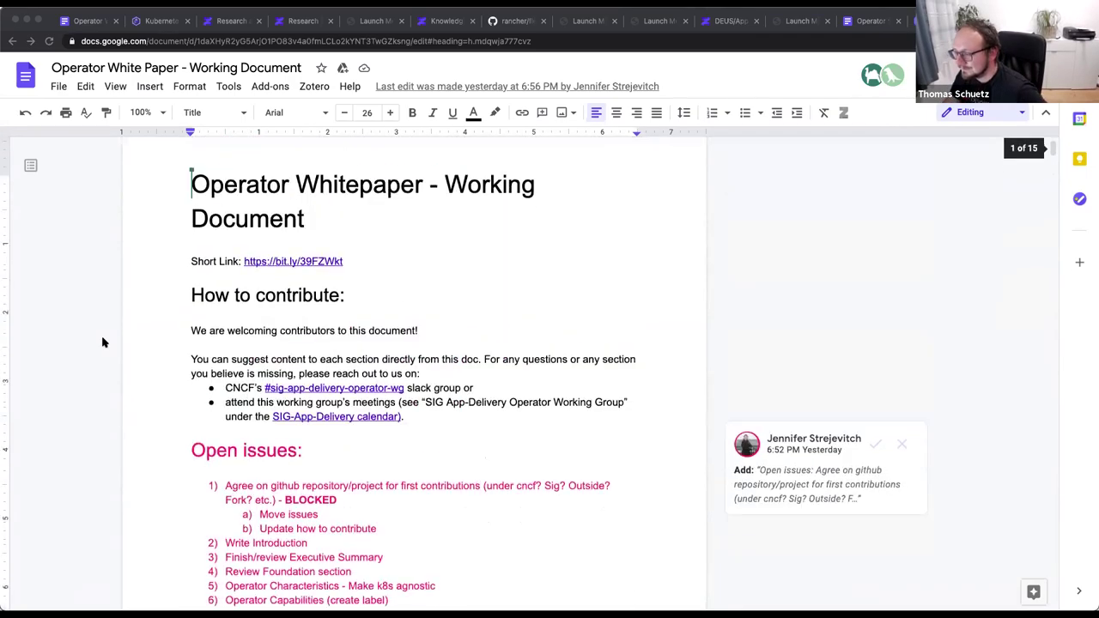
scroll(101, 342, down, 1)
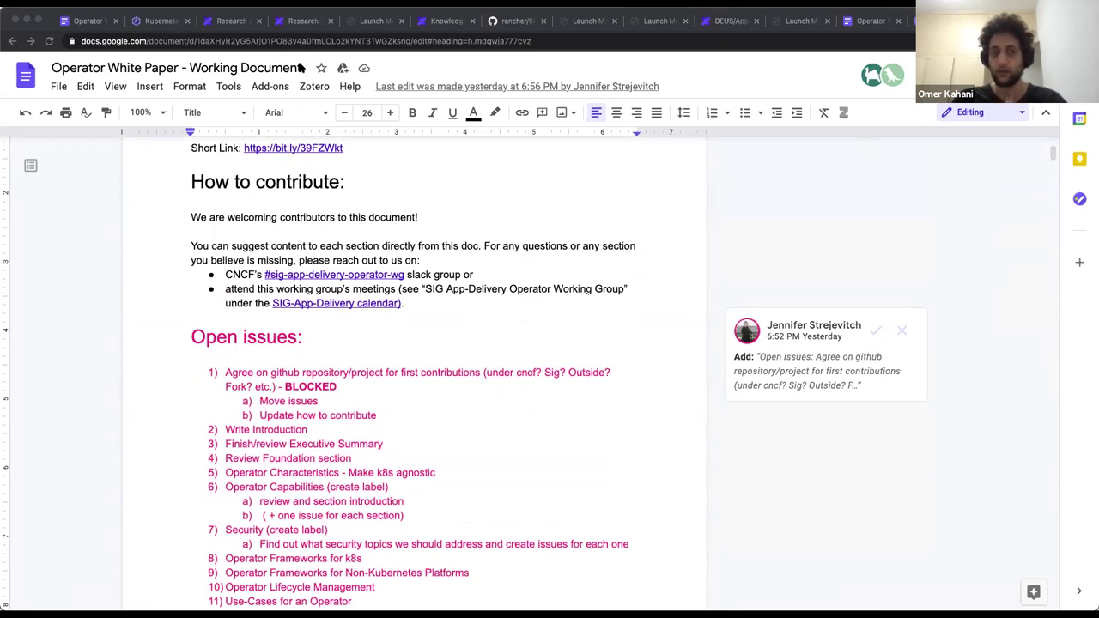
Switch to GitHub, go to the cncf/sig-app-delivery repository and open its Operator White Paper project board.
click(505, 24)
scroll(375, 186, up, 3)
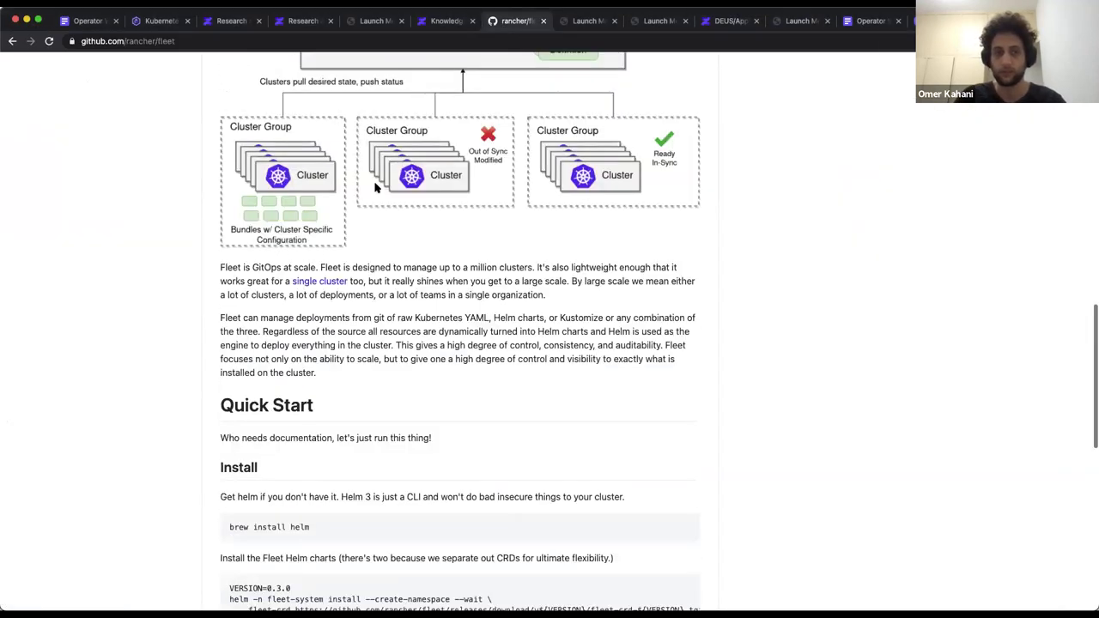
scroll(371, 189, up, 15)
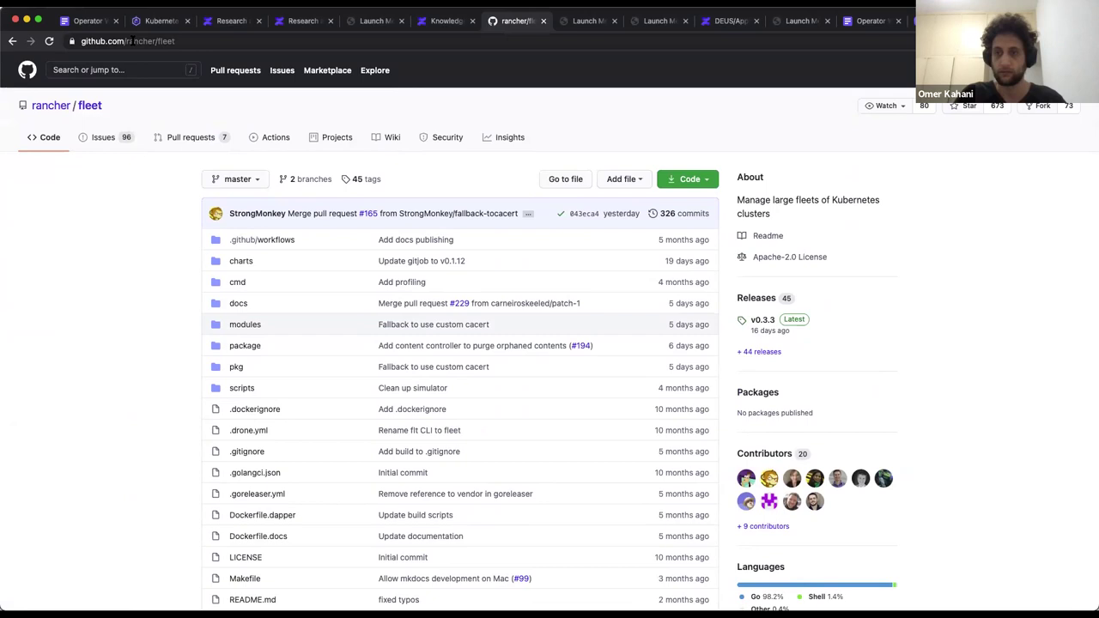
drag(153, 40, 268, 46)
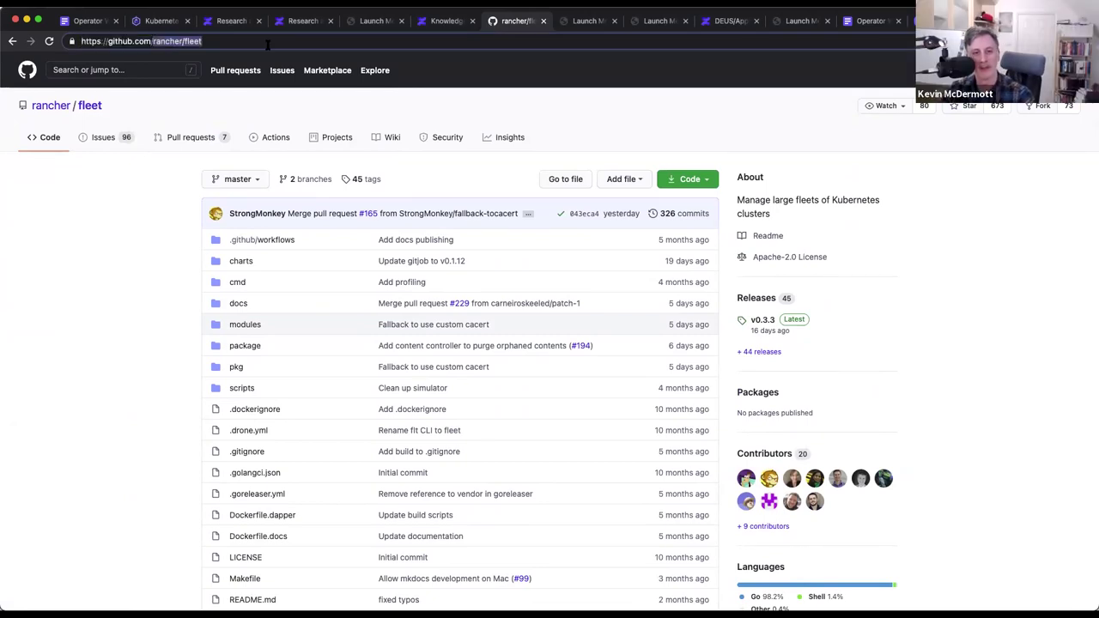
text(cncf/sig-app-delivery)
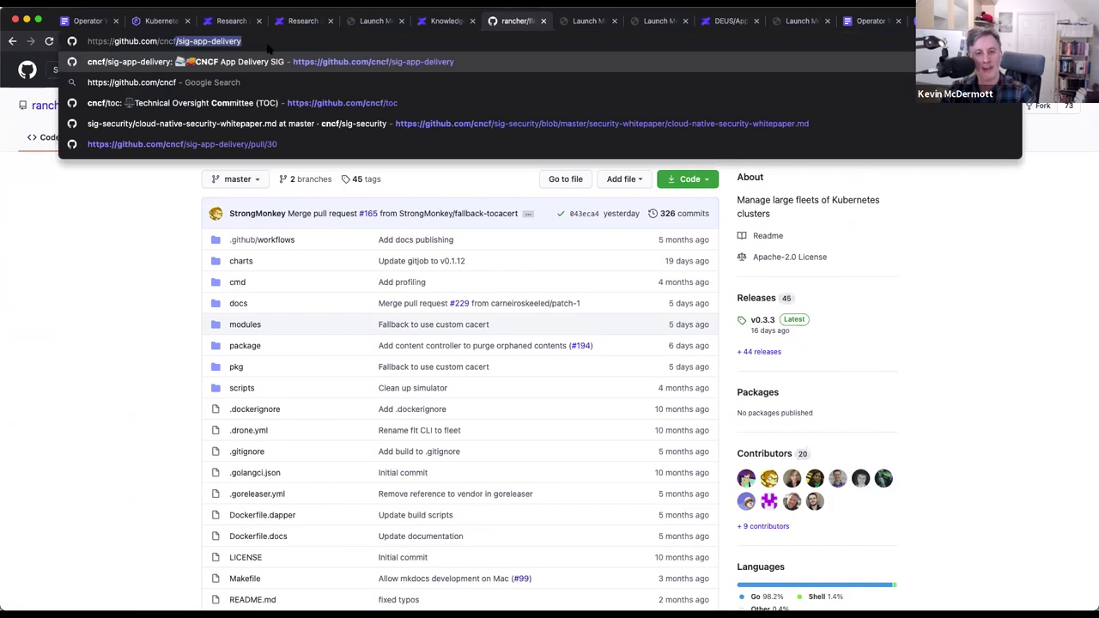
key(Return)
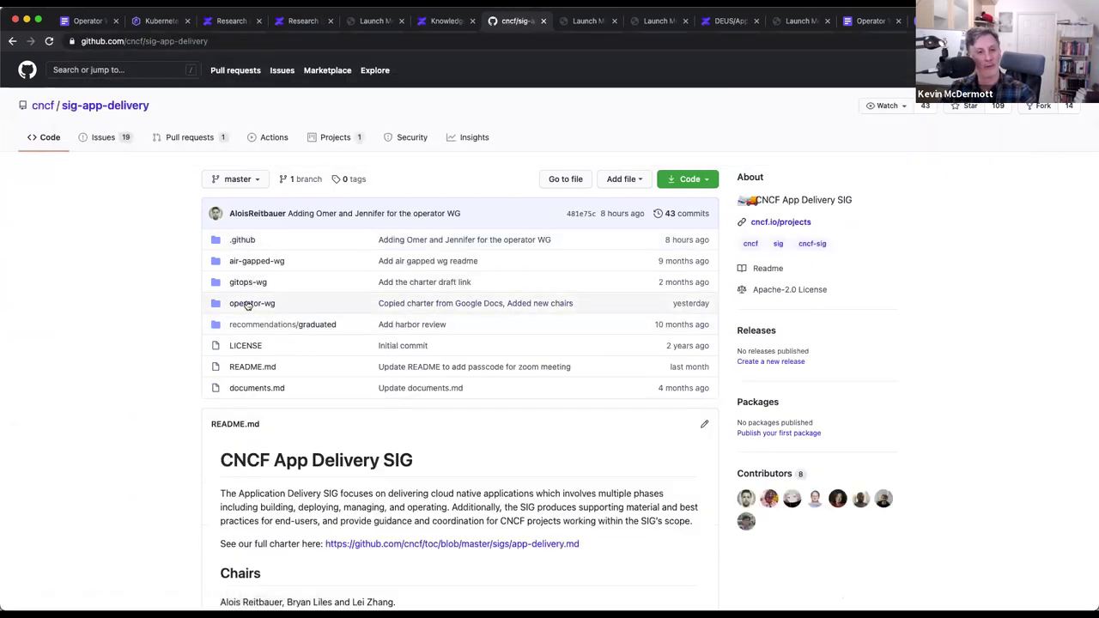
click(340, 145)
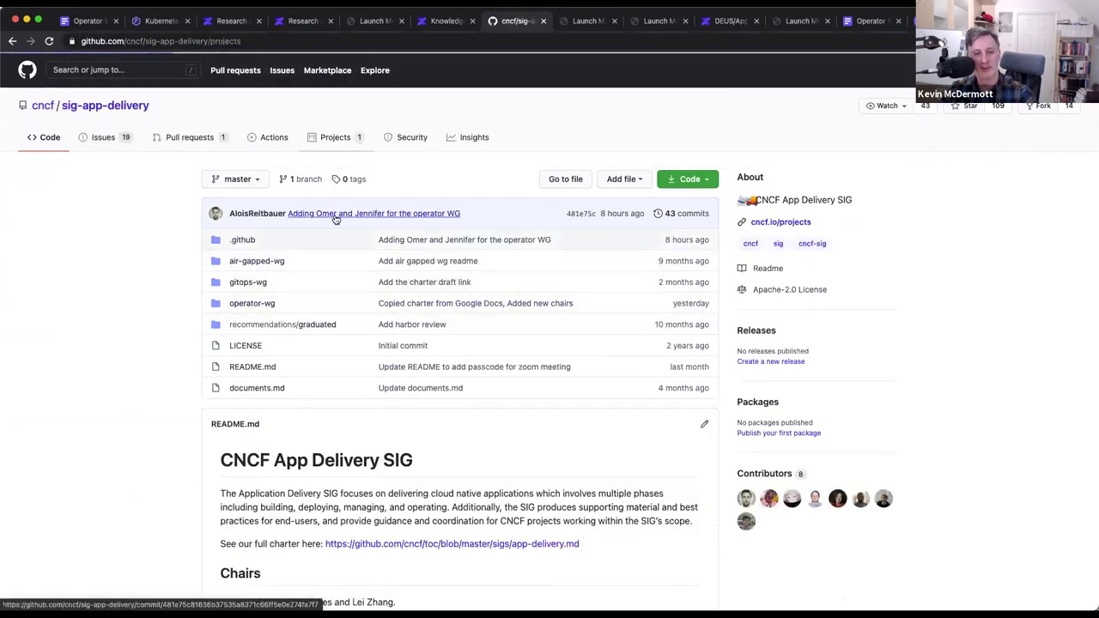
click(262, 248)
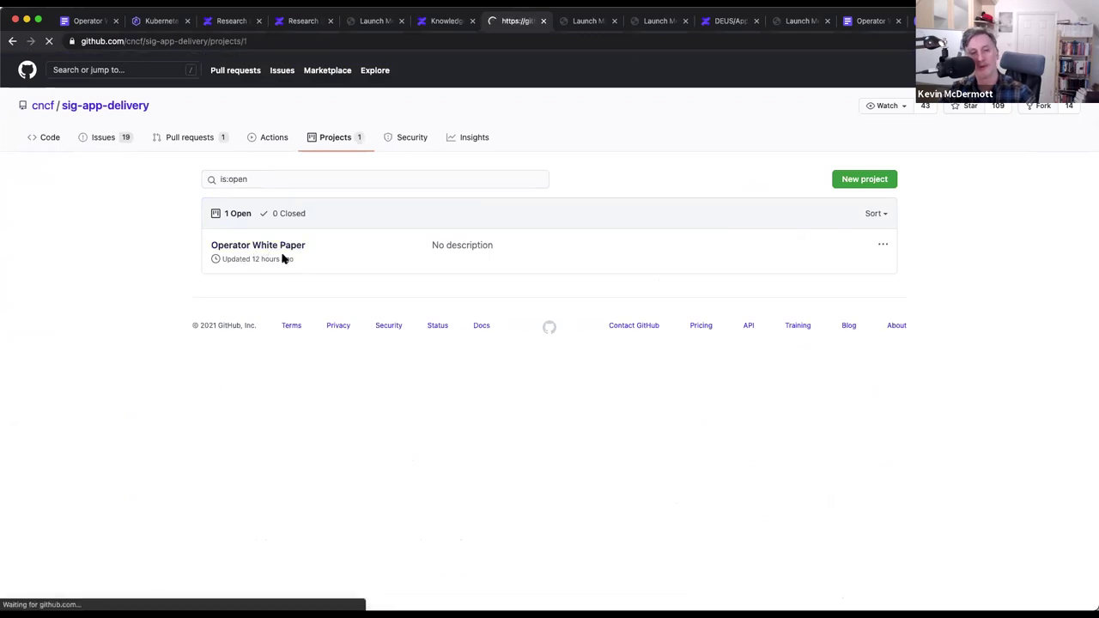